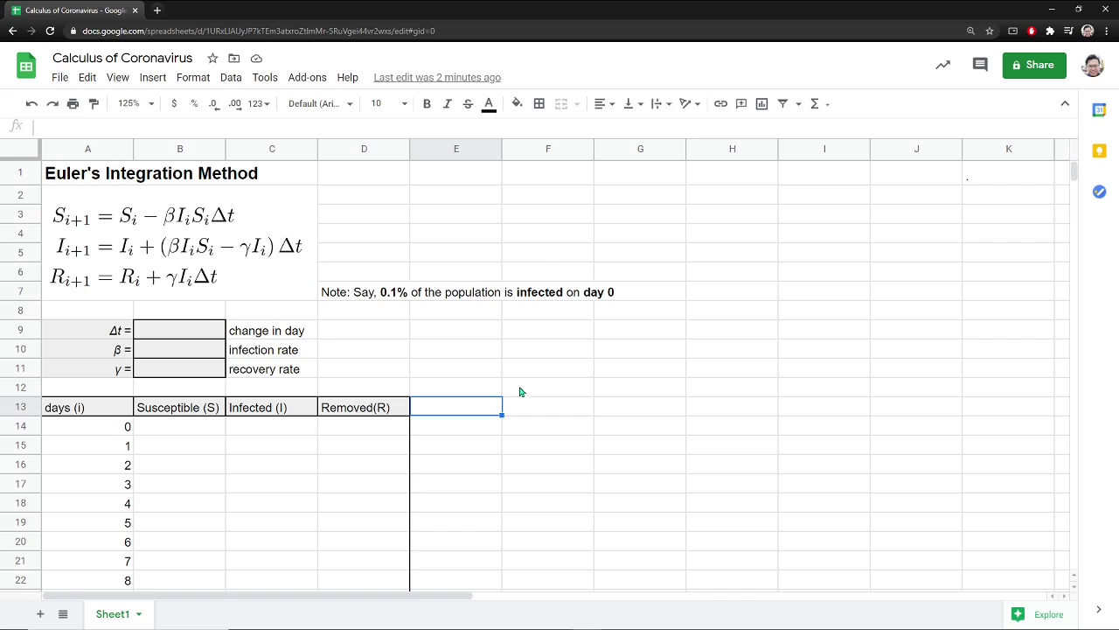
# Step: Review the Δt, β and γ parameter labels and their empty value cells
pyautogui.click(115, 335)
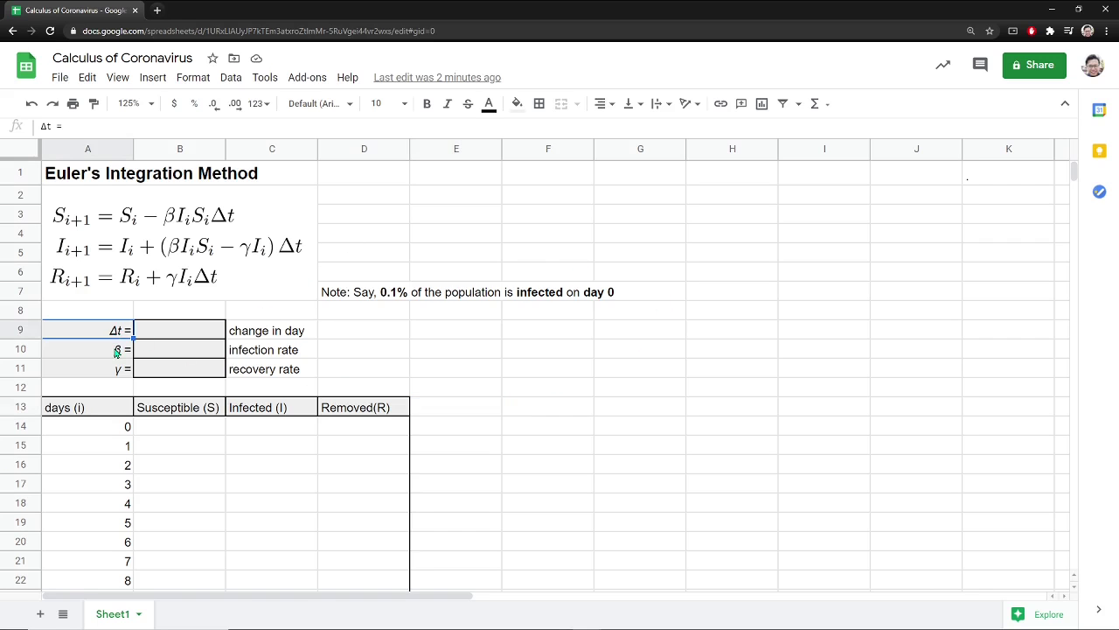
pyautogui.click(116, 350)
pyautogui.click(123, 373)
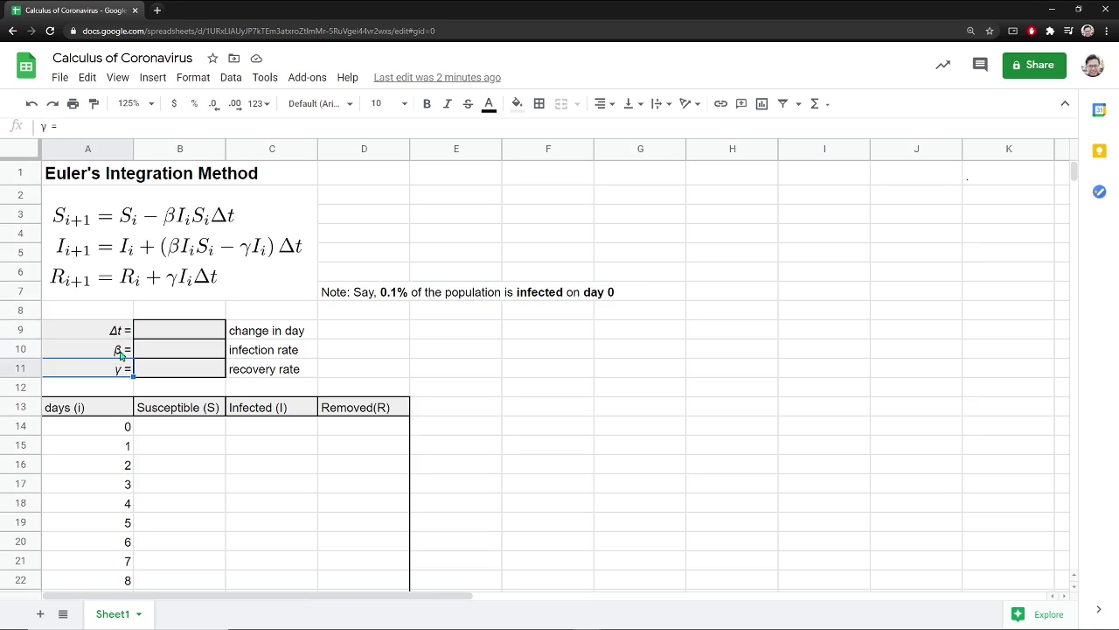
pyautogui.click(161, 330)
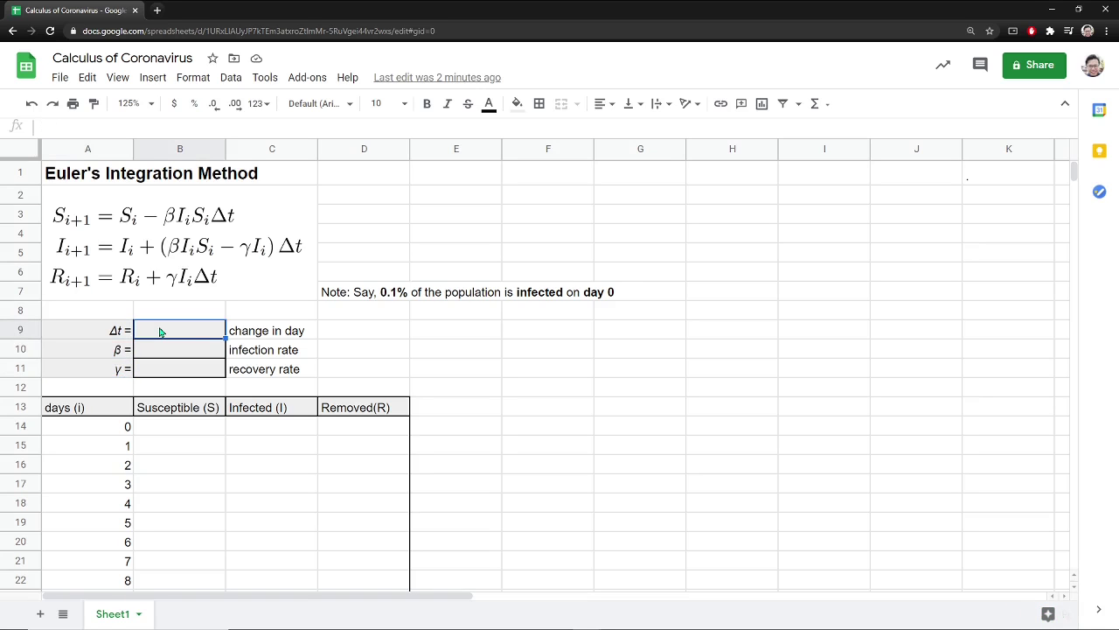
pyautogui.click(120, 355)
pyautogui.click(122, 376)
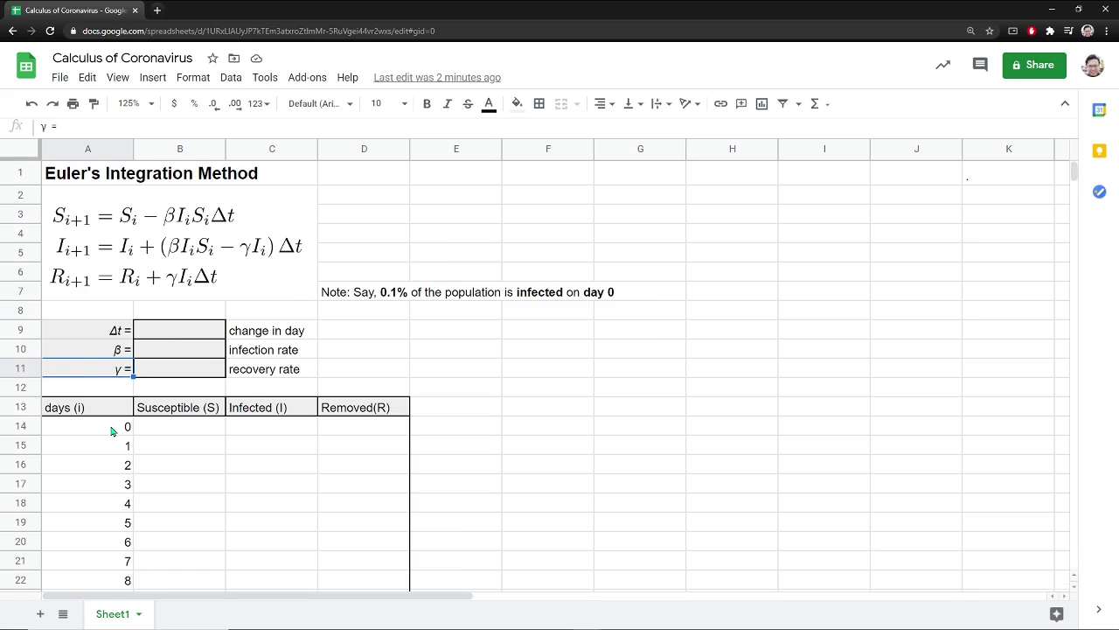
pyautogui.scroll(-1, 112, 431)
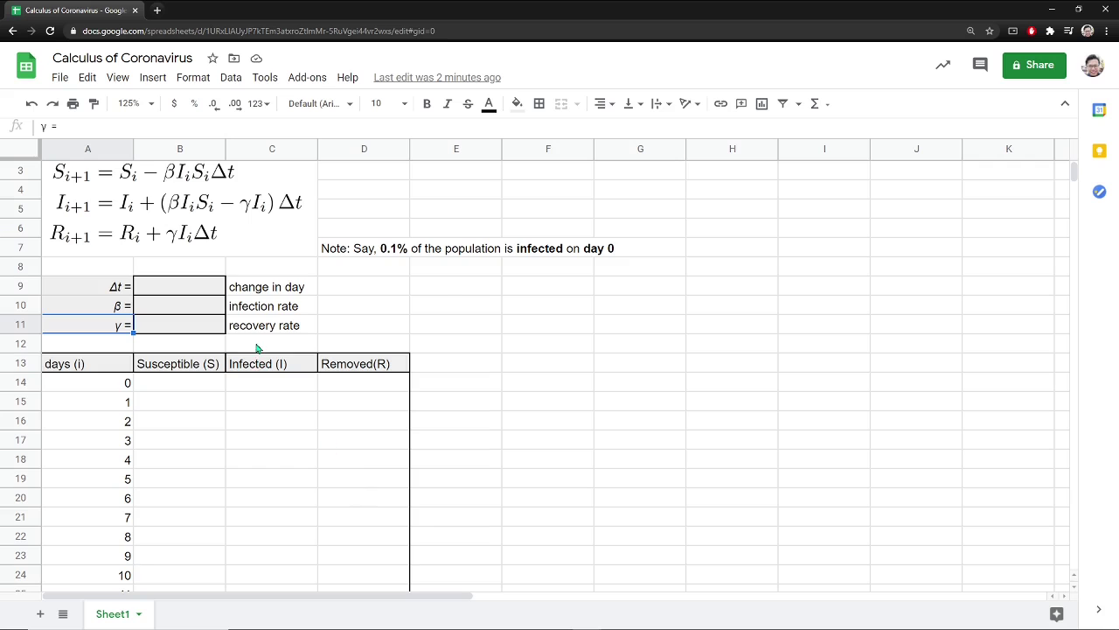
pyautogui.scroll(1, 259, 349)
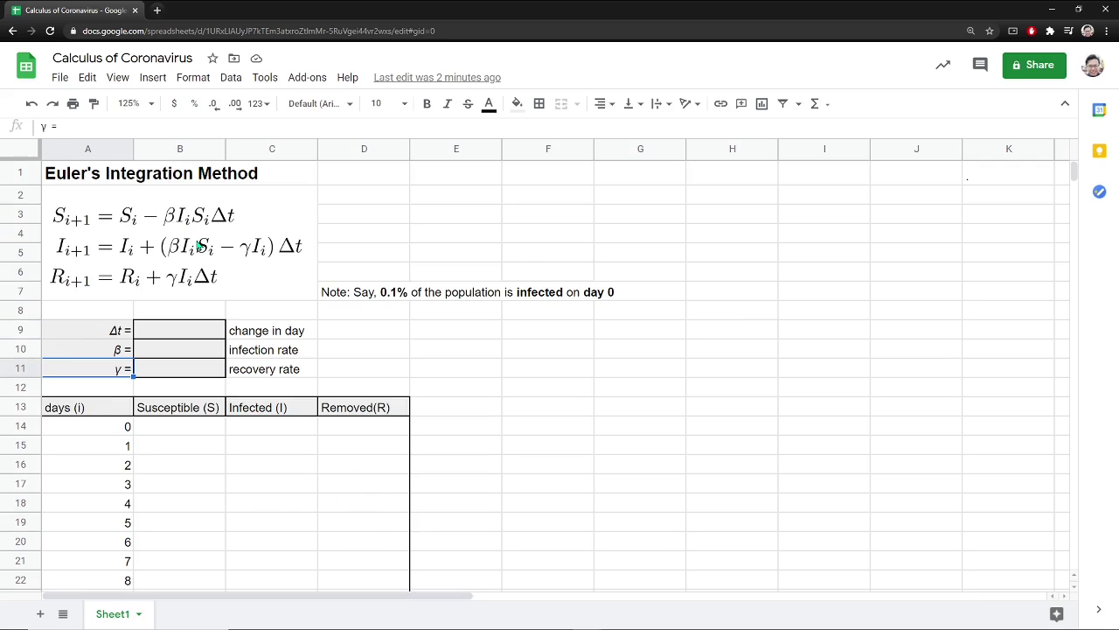
# Step: Enter Δt = 1, β = 0.6 and γ = 0.1 in B9, B10 and B11
pyautogui.click(191, 332)
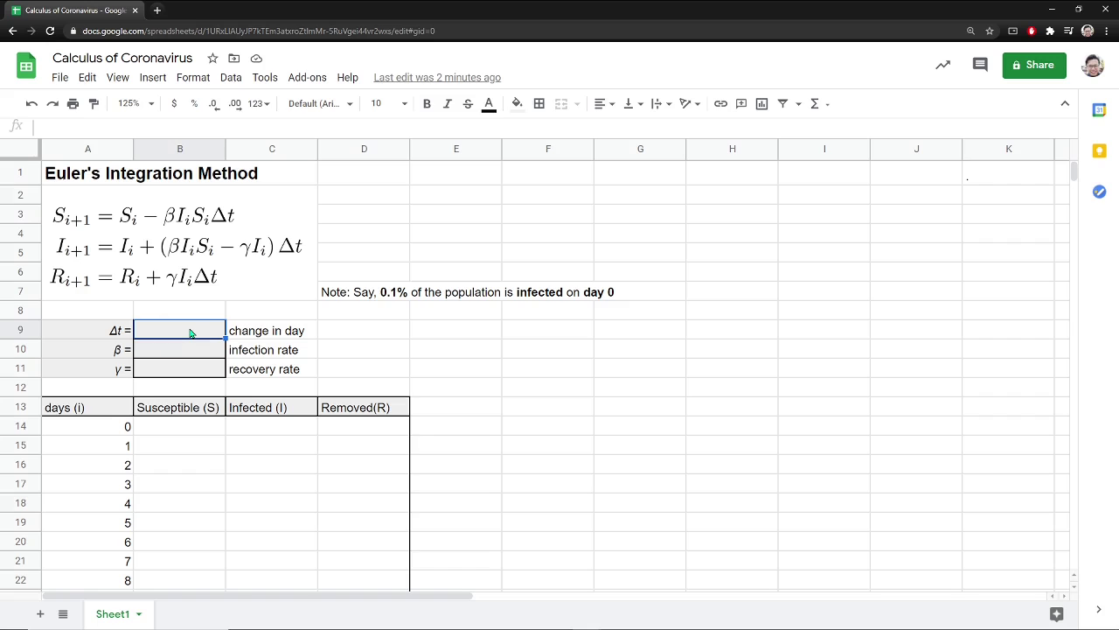
pyautogui.write('1')
pyautogui.click(185, 353)
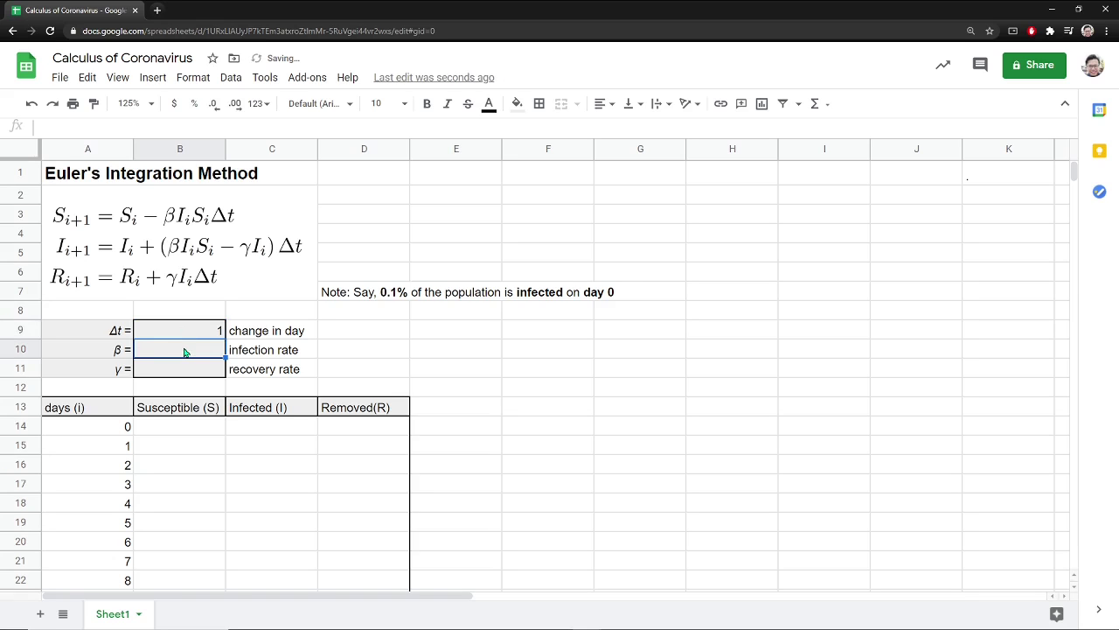
pyautogui.write('0.6')
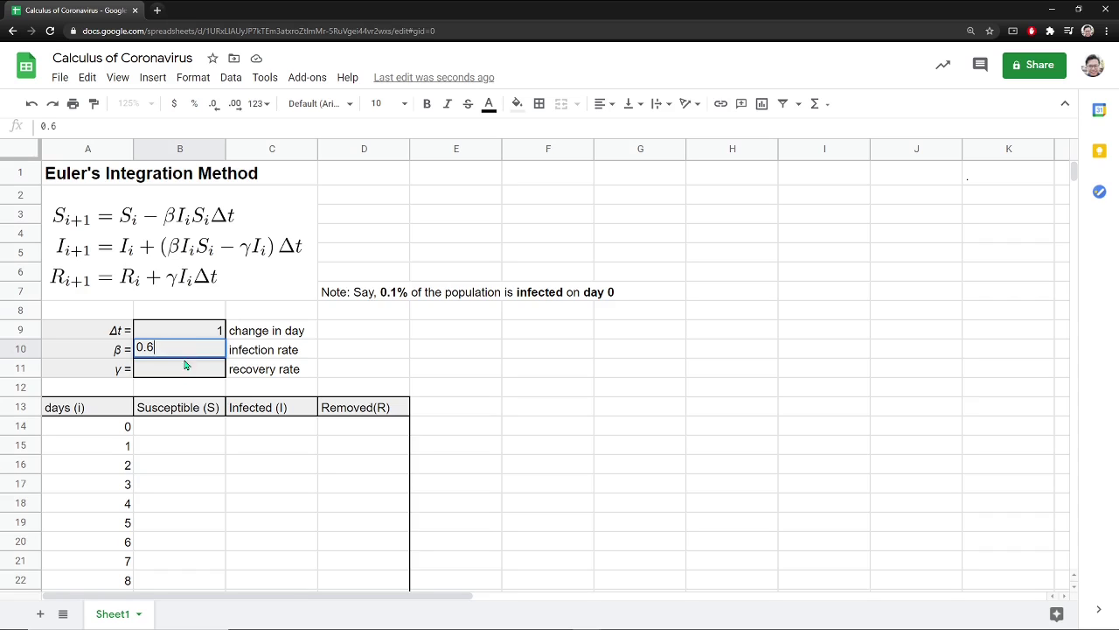
pyautogui.click(188, 371)
pyautogui.write('0.1')
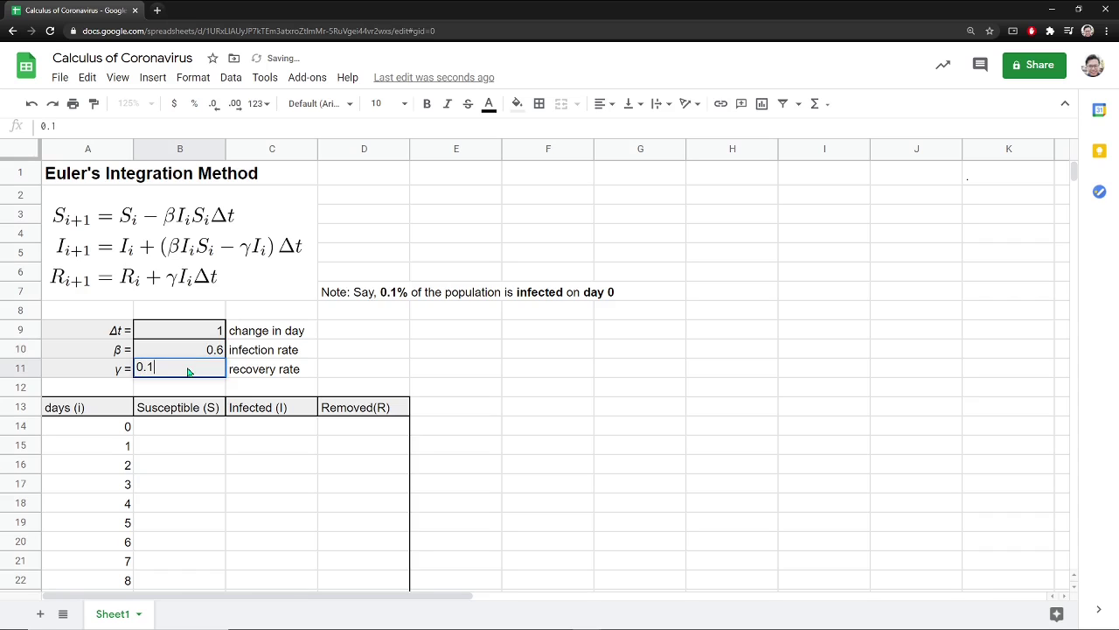
pyautogui.click(326, 365)
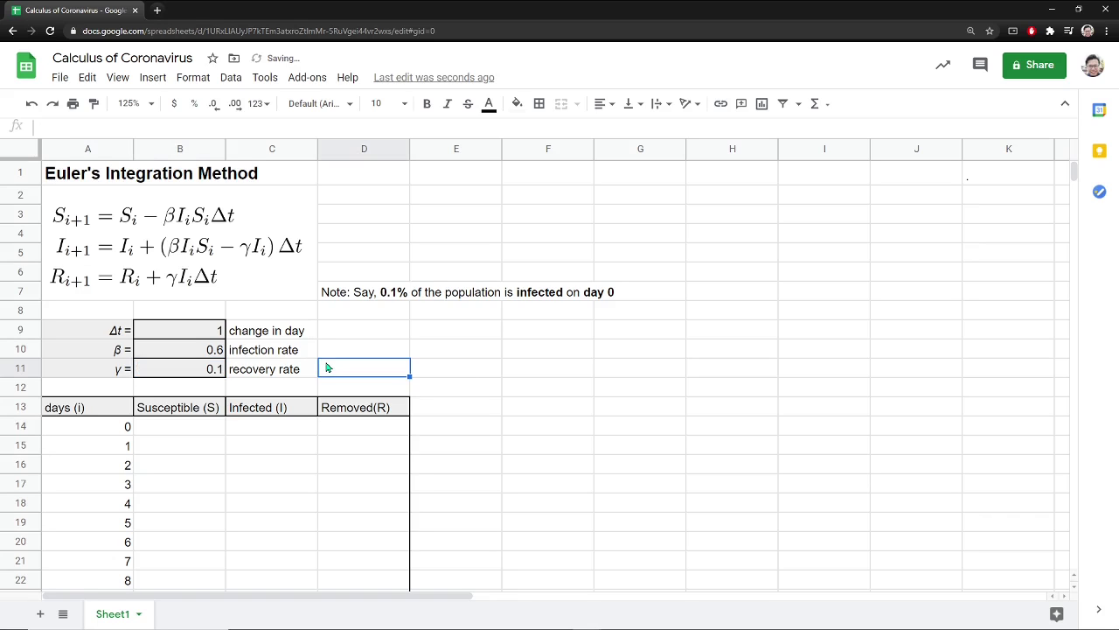
# Step: Enter 0.001 in C14 for day 0 Infected and 0 in D14 for day 0 Removed
pyautogui.click(175, 435)
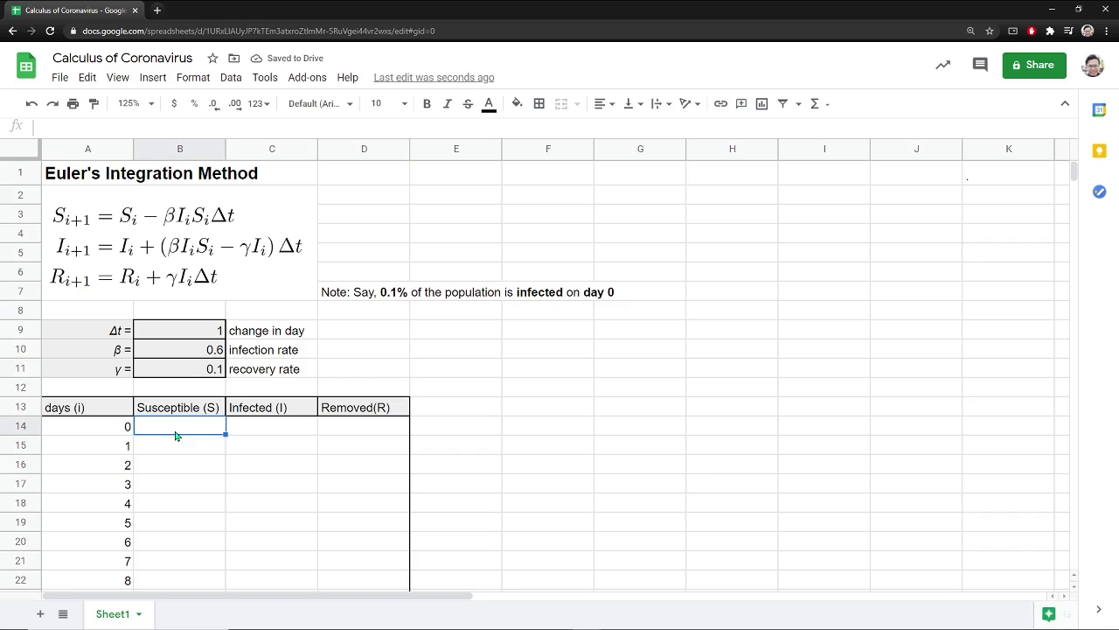
pyautogui.moveTo(174, 434); pyautogui.dragTo(332, 430)
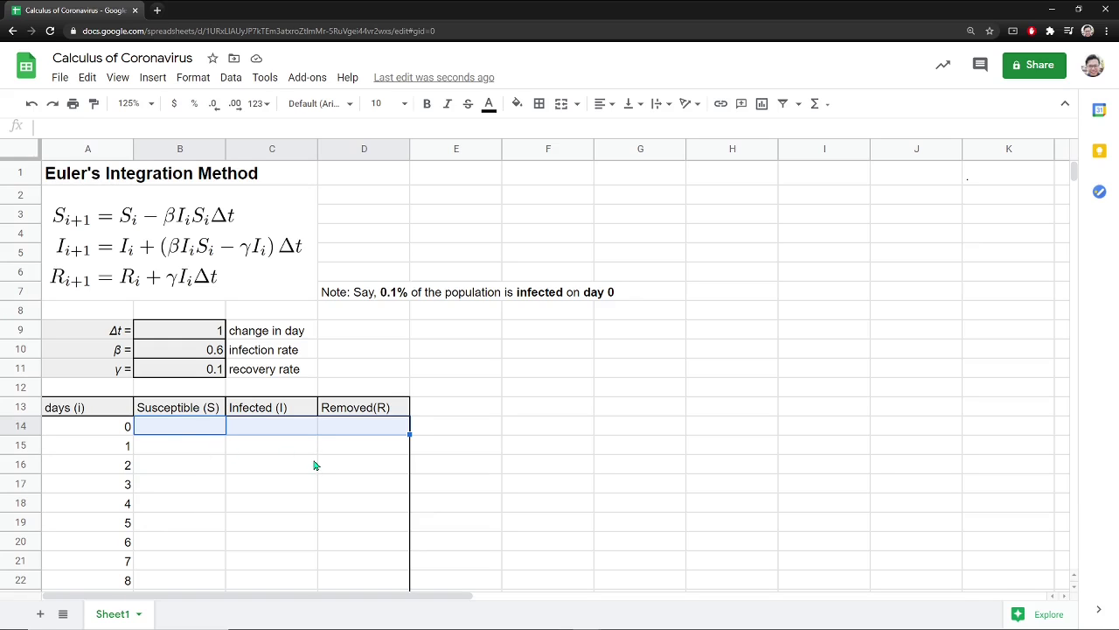
pyautogui.click(346, 296)
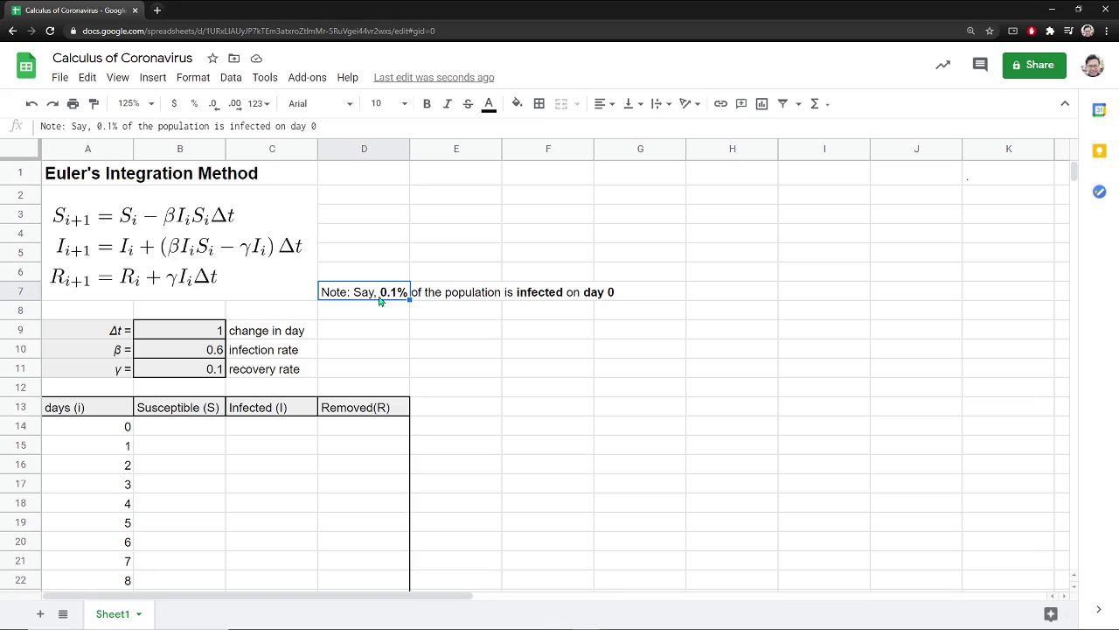
pyautogui.click(268, 430)
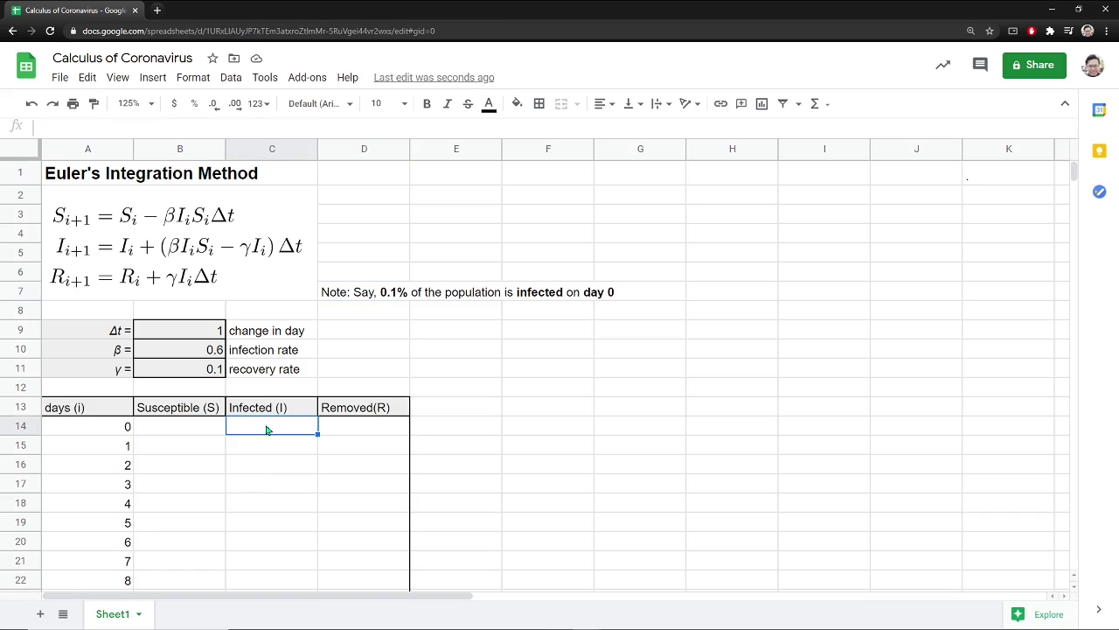
pyautogui.write('0.001')
pyautogui.click(343, 430)
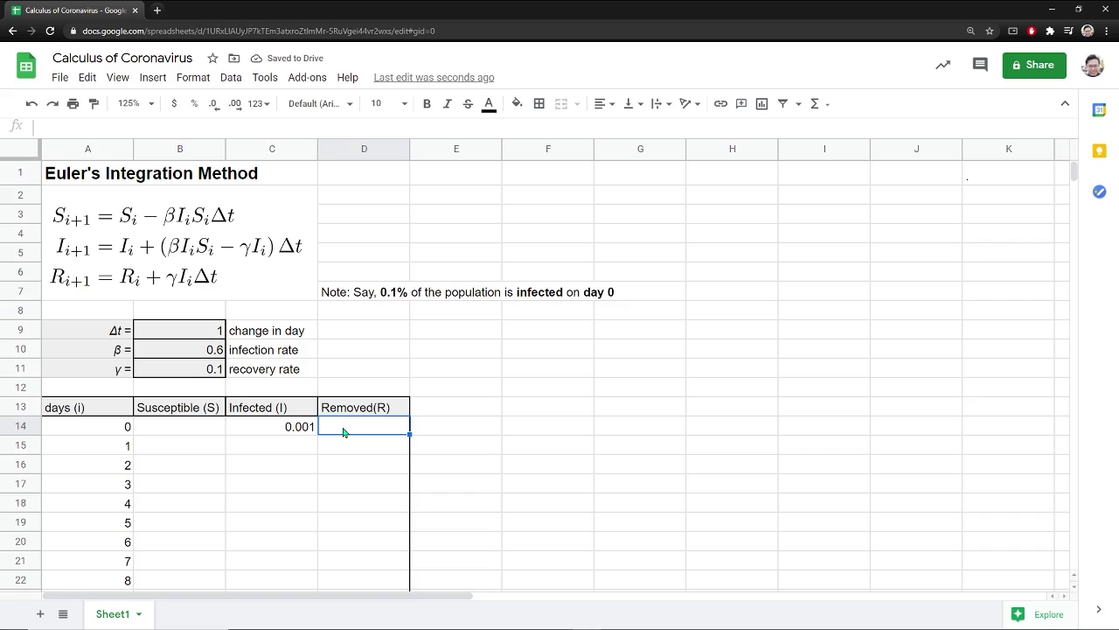
pyautogui.write('0')
pyautogui.click(160, 429)
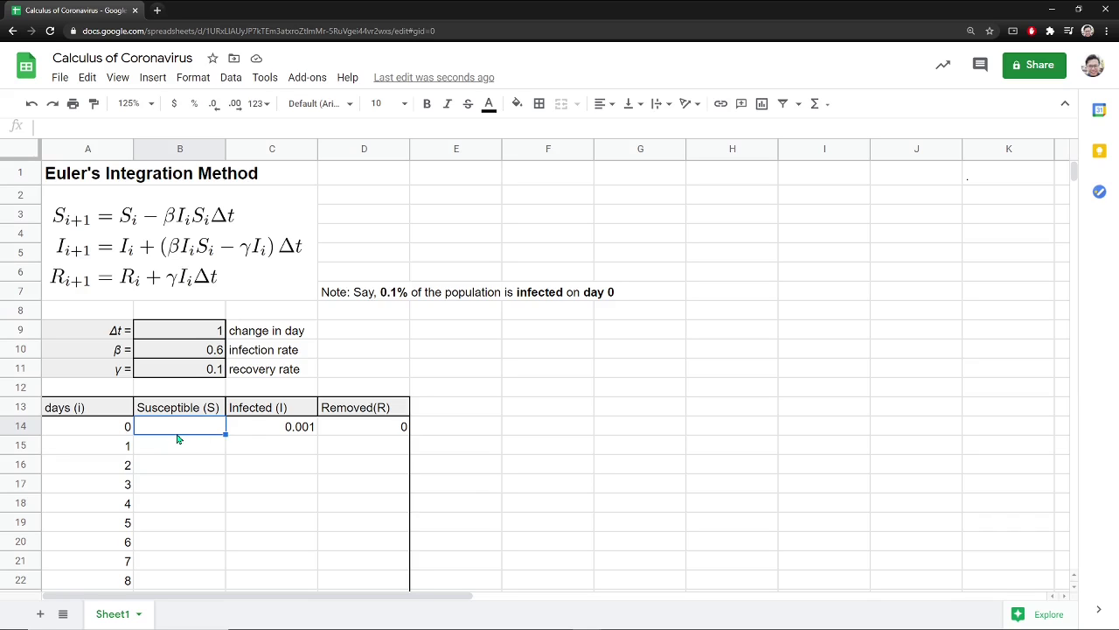
# Step: Enter =1-C14 in B14 so day 0 Susceptible reads 0.999
pyautogui.click(97, 127)
pyautogui.write('=')
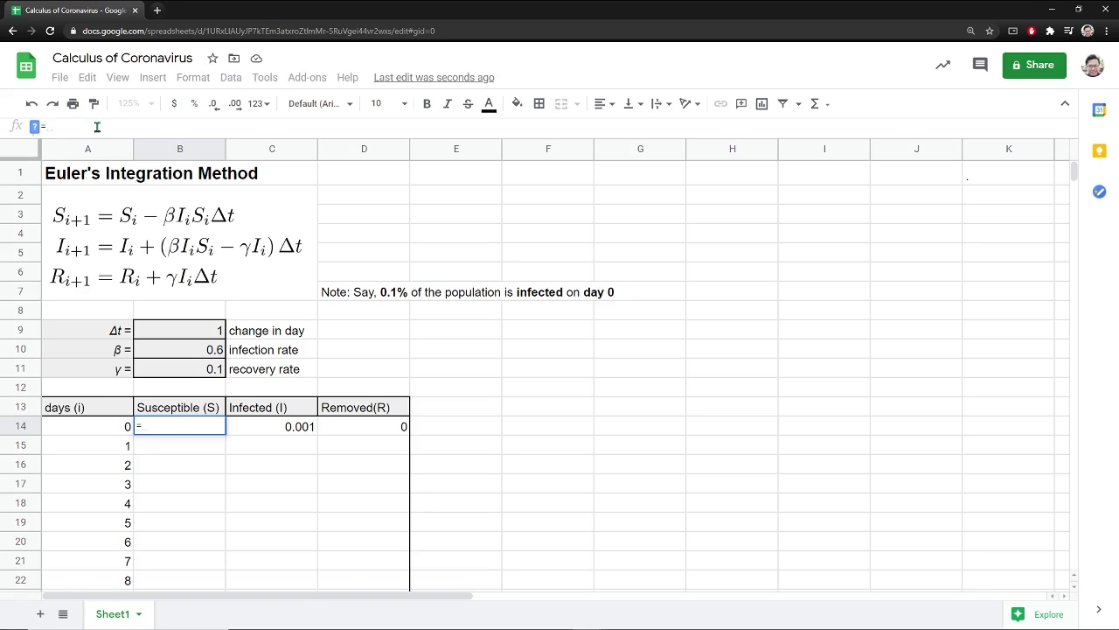
pyautogui.write('1')
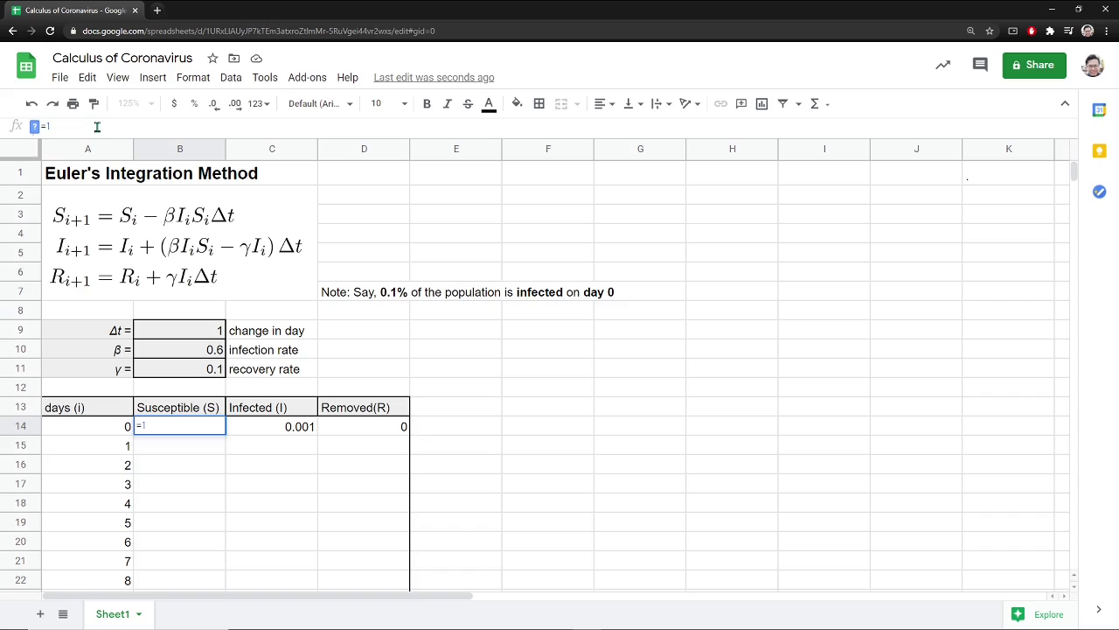
pyautogui.write('-')
pyautogui.click(246, 427)
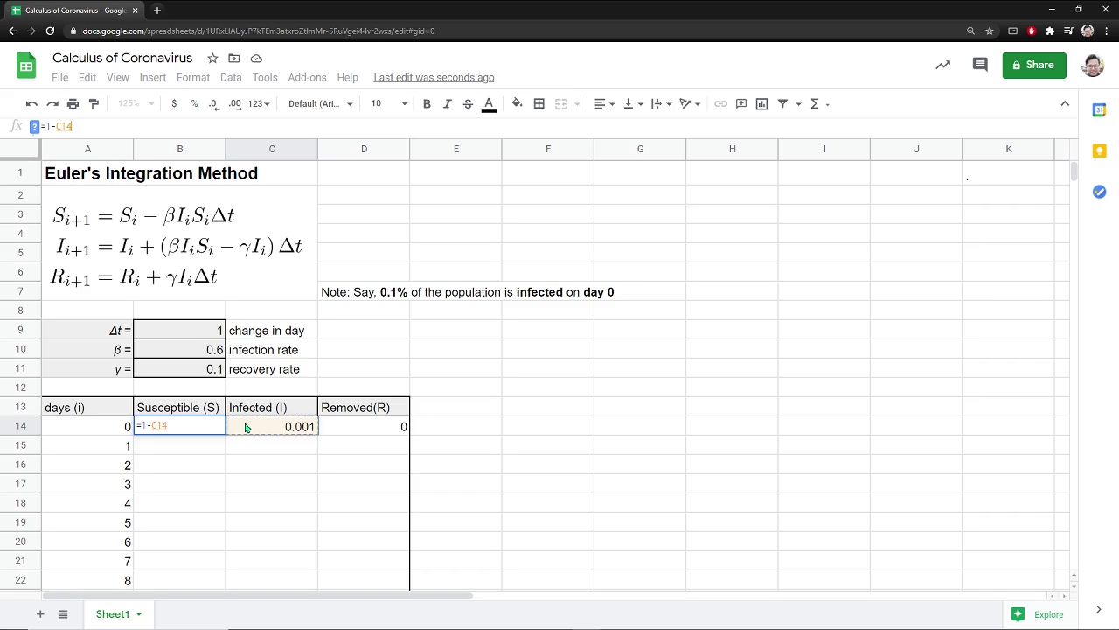
pyautogui.press('Return')
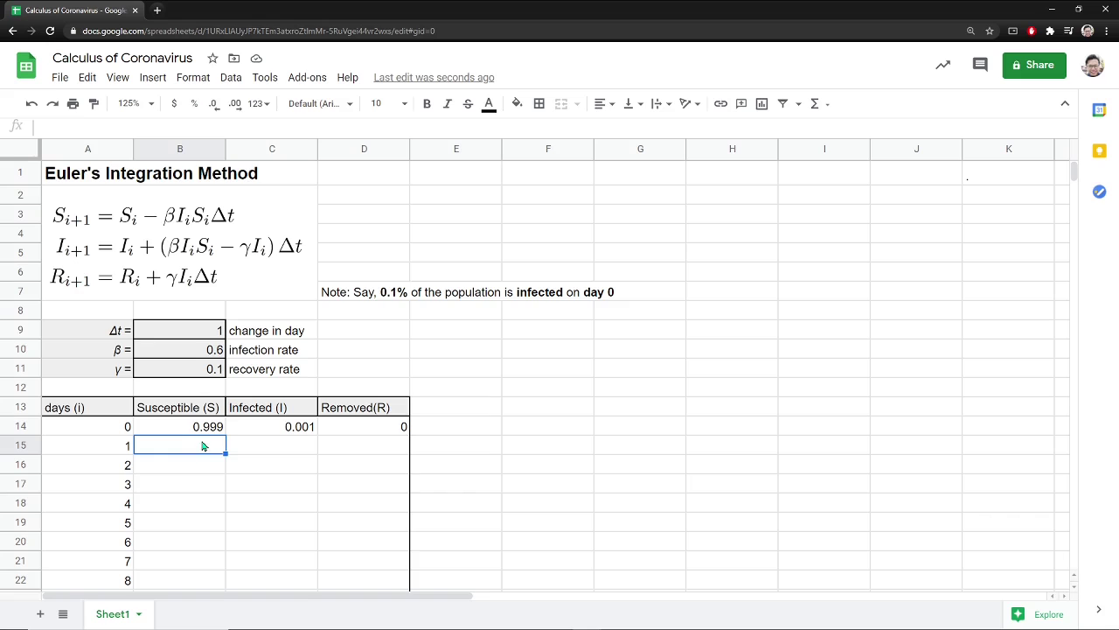
# Step: Begin the B15 formula as =B14-$B$10*, with β anchored absolutely
pyautogui.click(124, 125)
pyautogui.write('=')
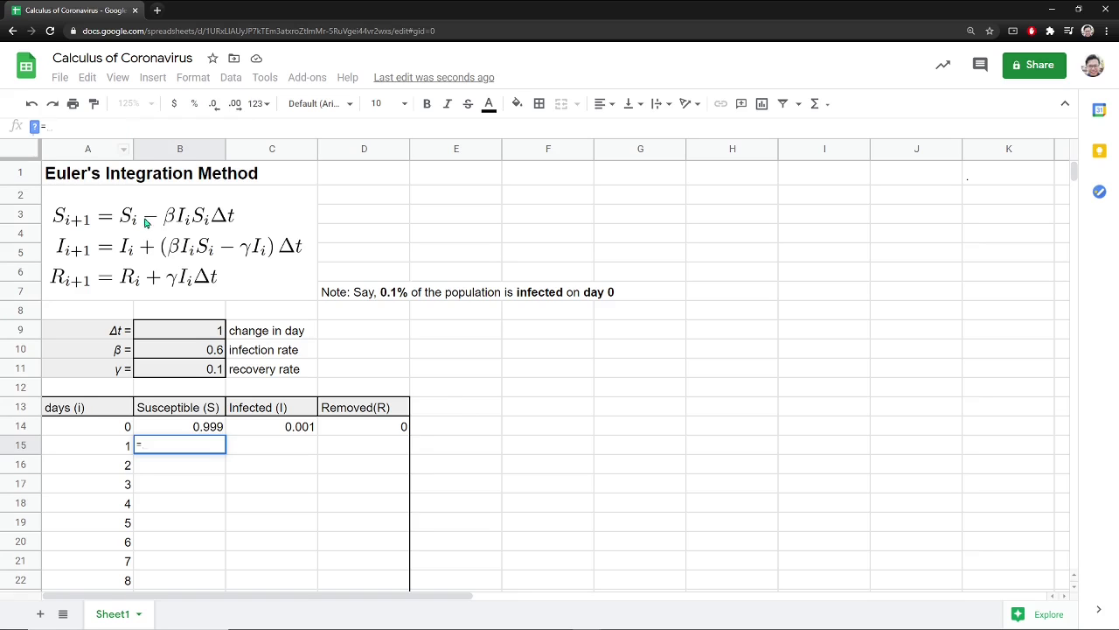
pyautogui.click(208, 428)
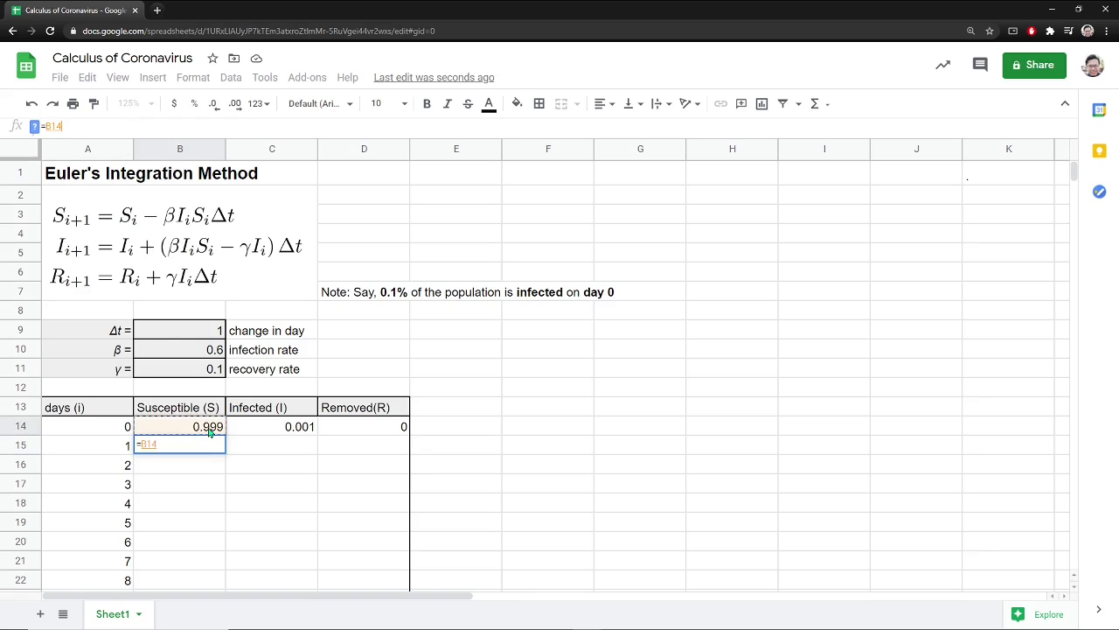
pyautogui.write('-')
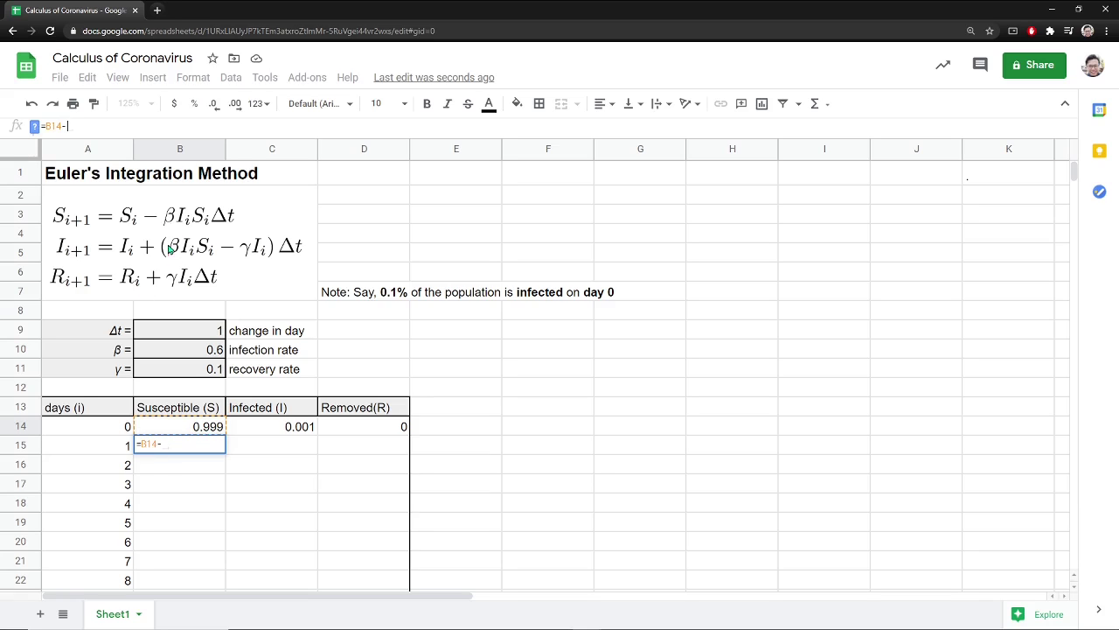
pyautogui.click(194, 354)
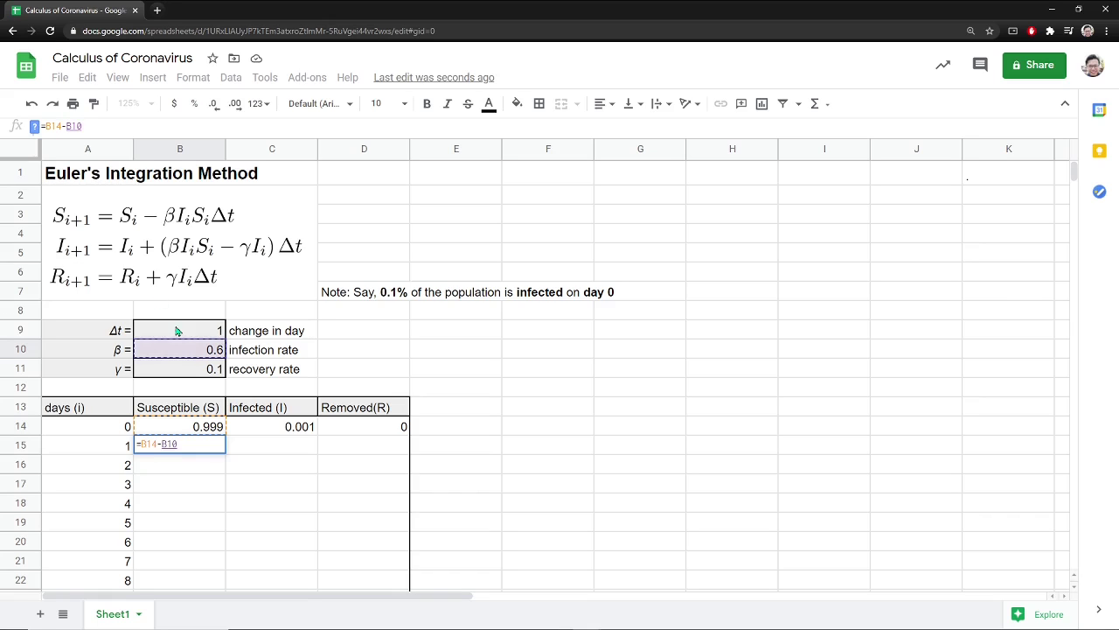
pyautogui.click(65, 127)
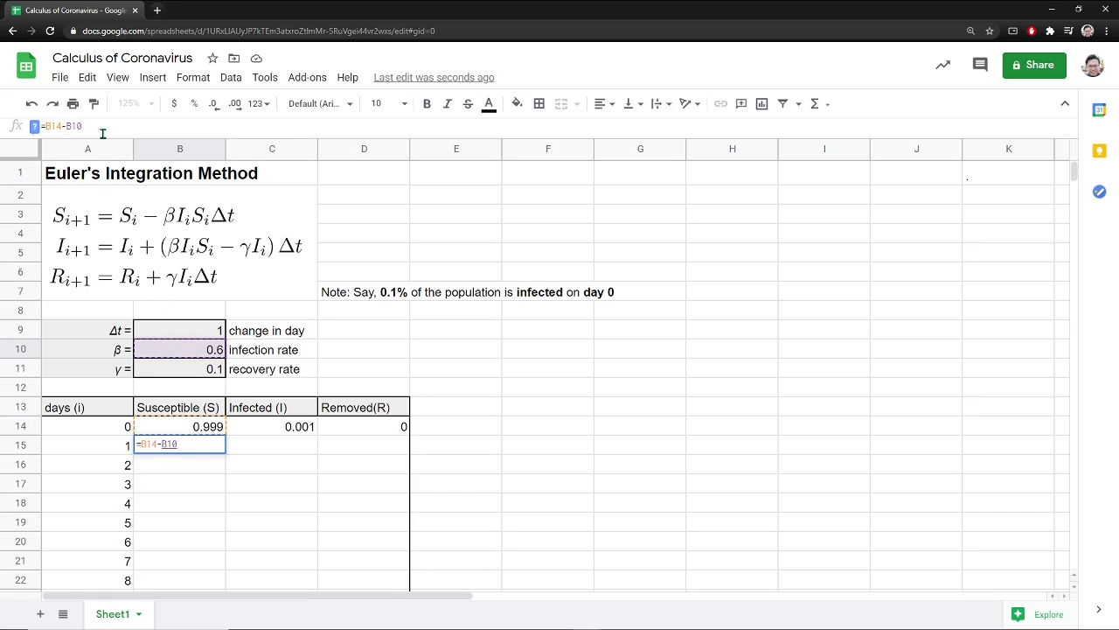
pyautogui.write('$B$10')
pyautogui.write('*')
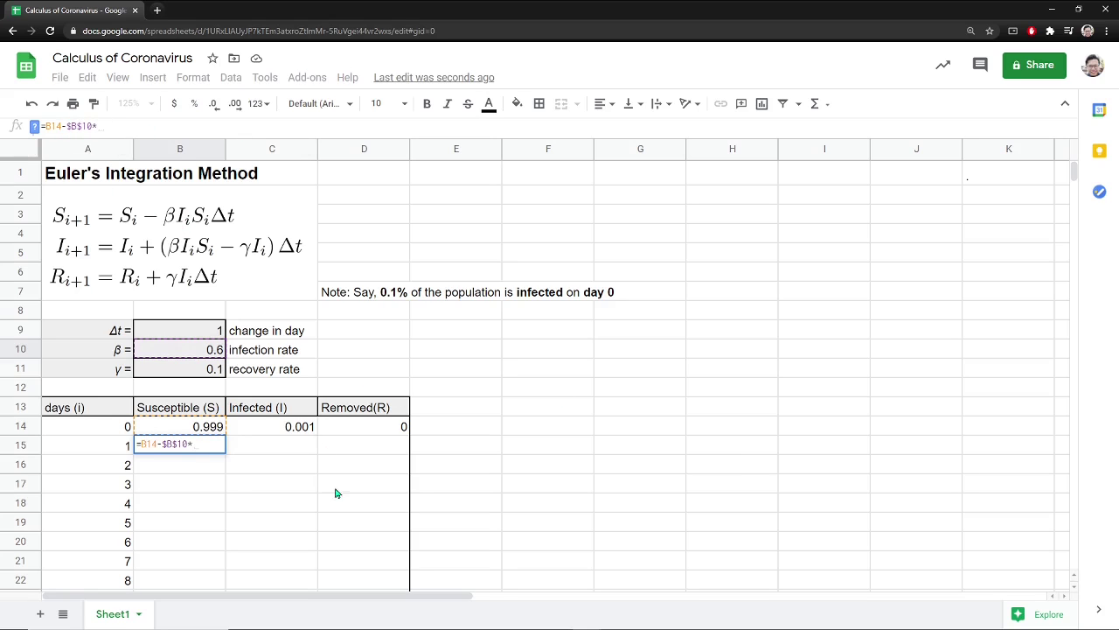
# Step: Finish it with *C14*B14*$B$9 and commit, giving day 1 Susceptible 0.9984006
pyautogui.click(300, 428)
pyautogui.write('*')
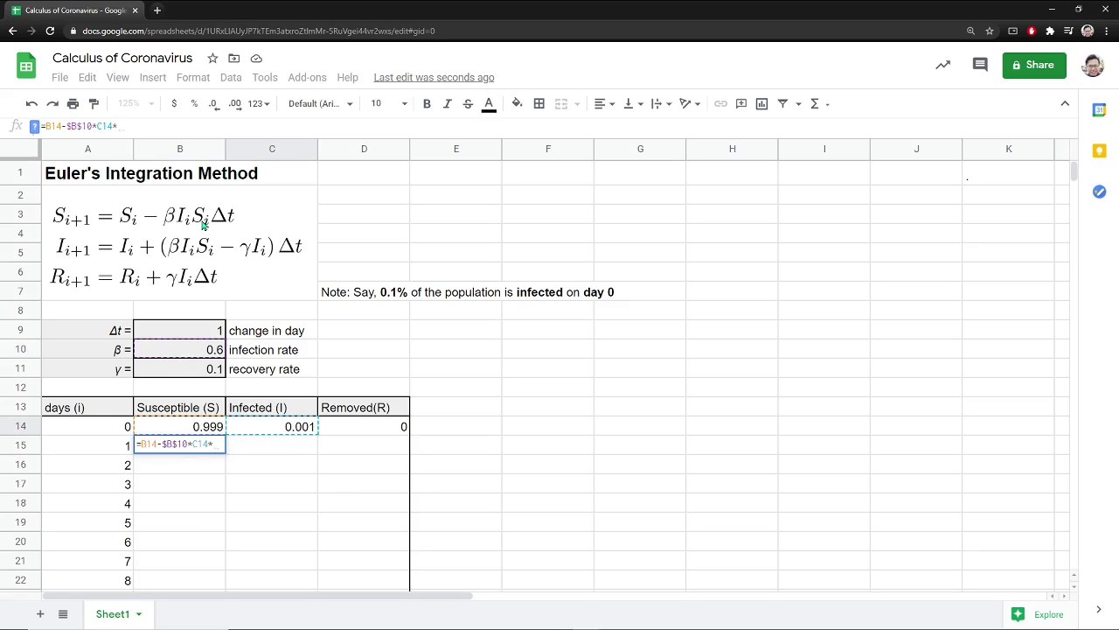
pyautogui.click(208, 428)
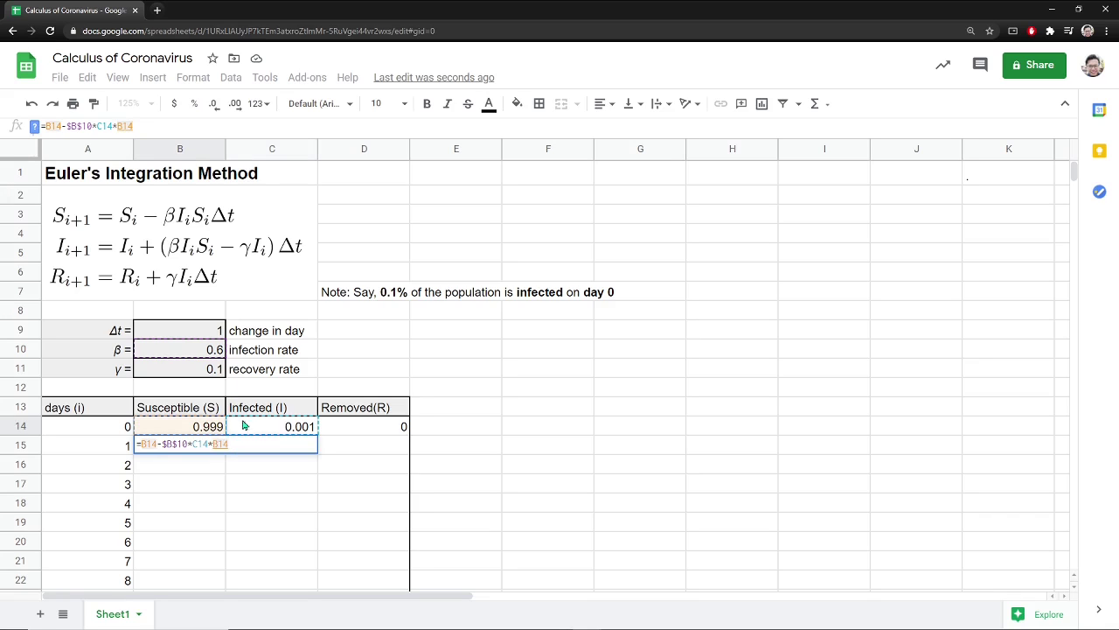
pyautogui.click(148, 126)
pyautogui.write('*')
pyautogui.click(186, 337)
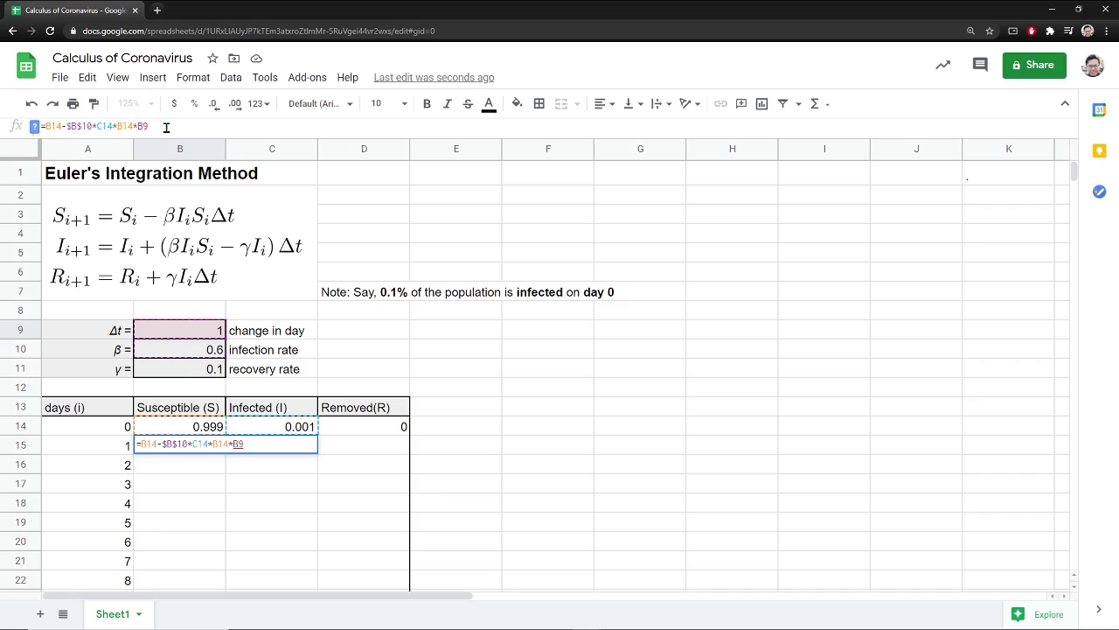
pyautogui.write('$B$')
pyautogui.press('Return')
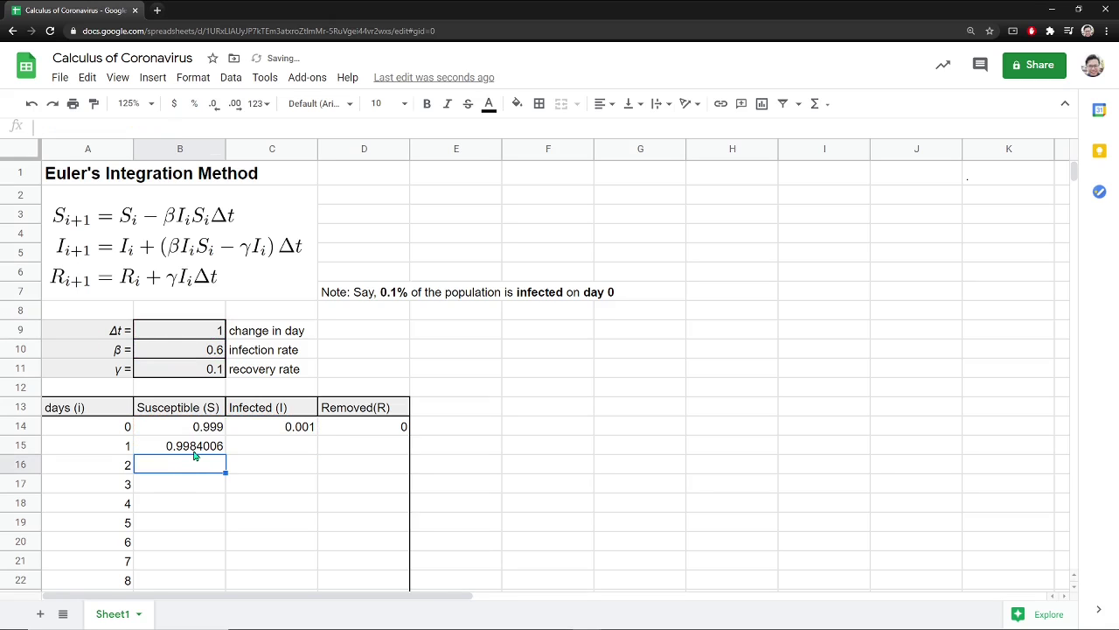
# Step: Begin the C15 formula as =C14+($B$10* with the infection rate anchored
pyautogui.click(251, 451)
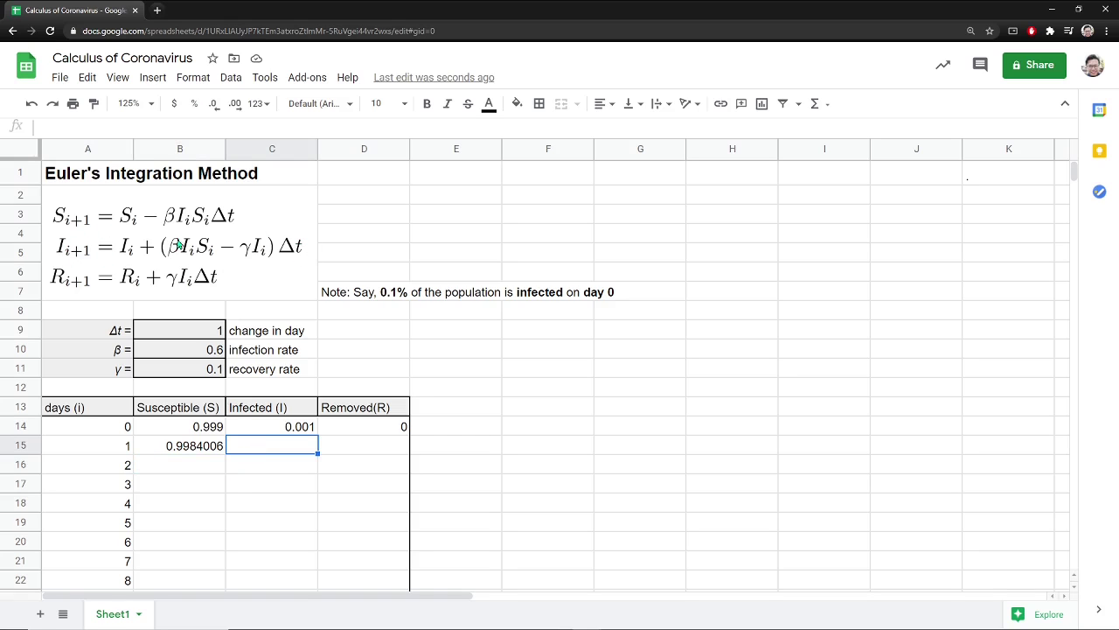
pyautogui.doubleClick(263, 447)
pyautogui.write('=')
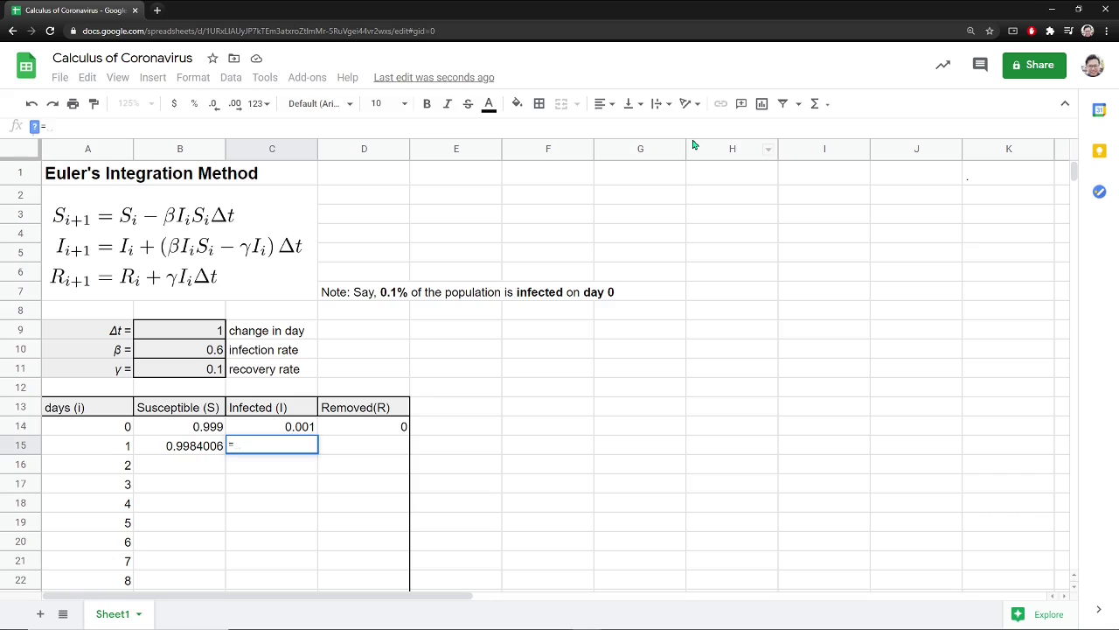
pyautogui.click(303, 426)
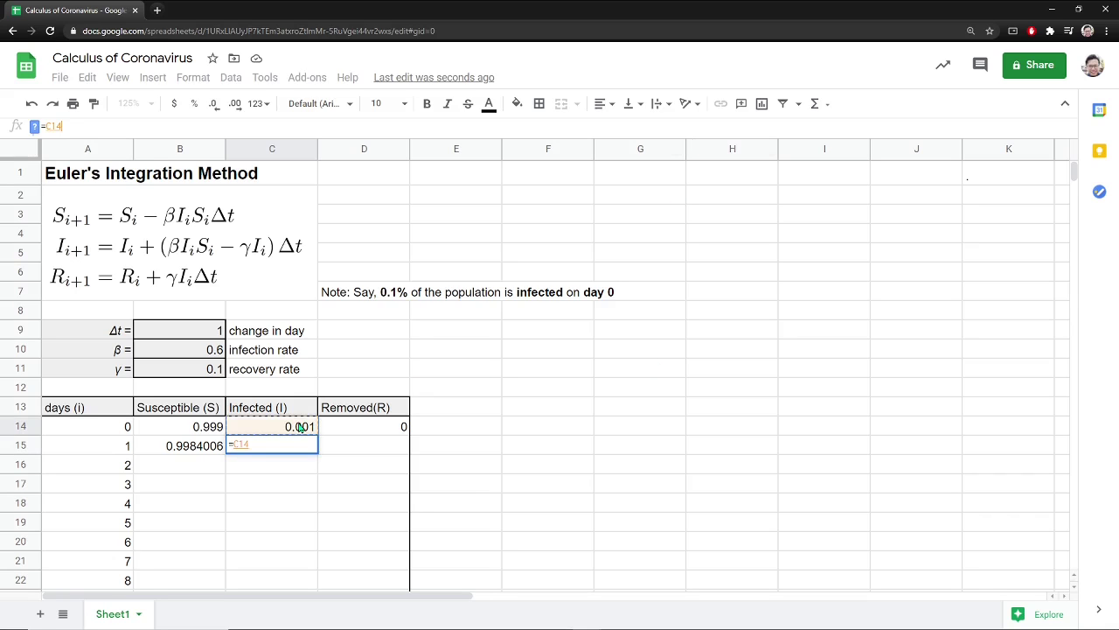
pyautogui.write('+')
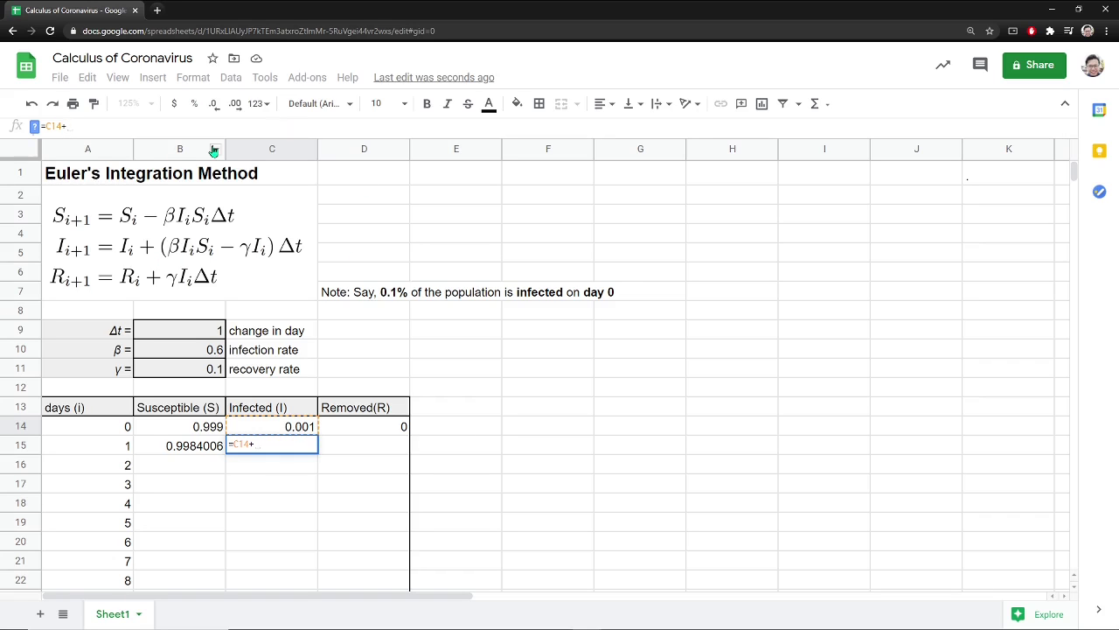
pyautogui.write('()')
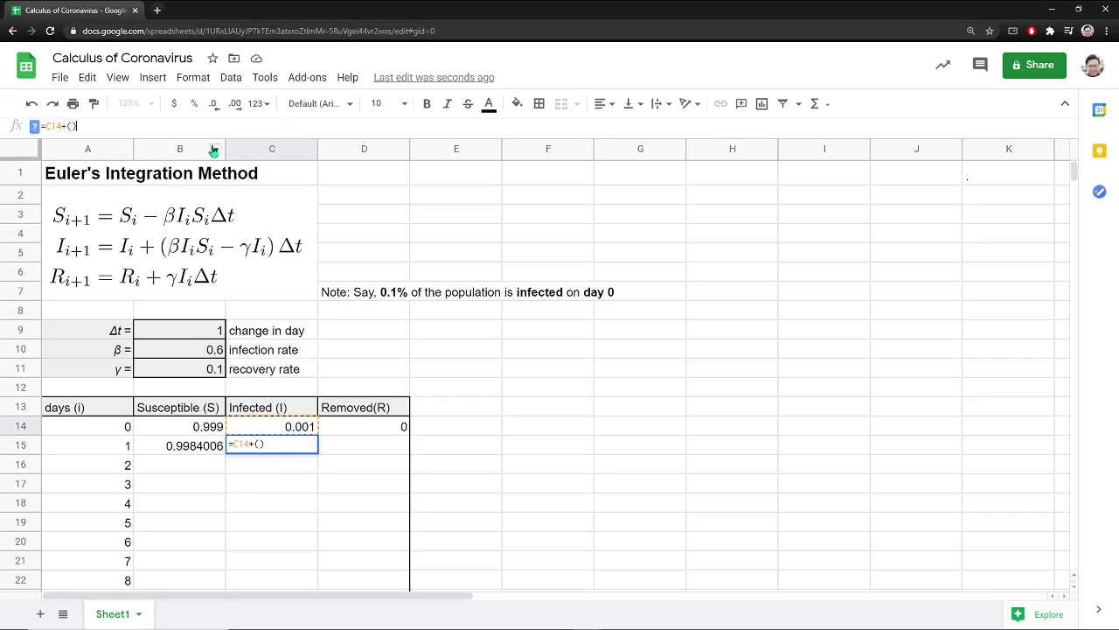
pyautogui.click(182, 348)
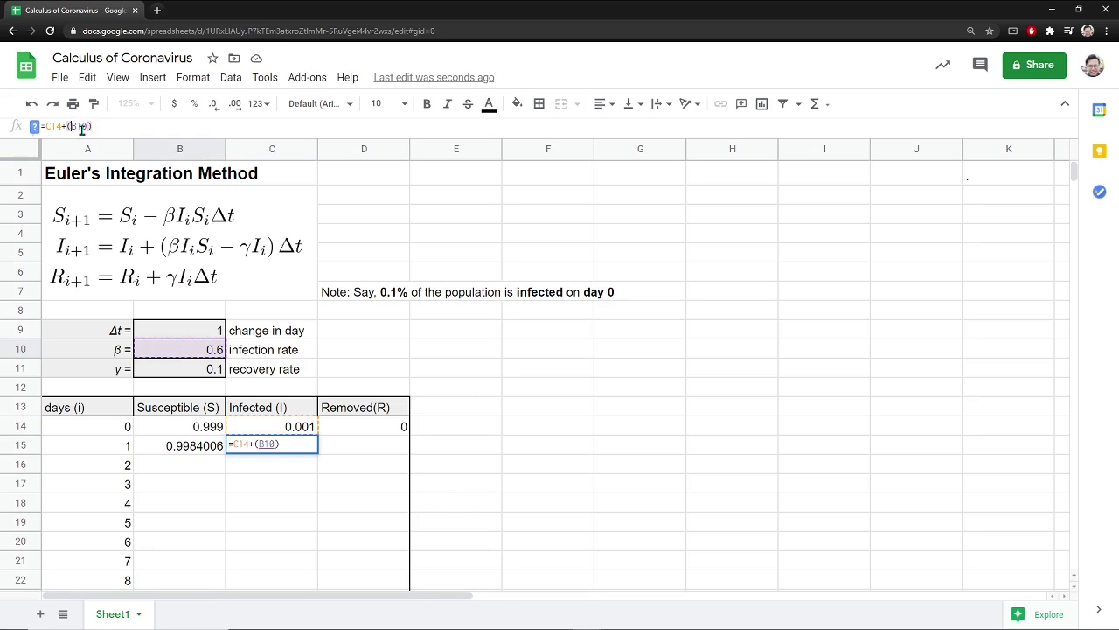
pyautogui.click(76, 127)
pyautogui.write('$')
pyautogui.click(83, 127)
pyautogui.write('$')
pyautogui.press('Right')
pyautogui.press('Right')
pyautogui.write('*')
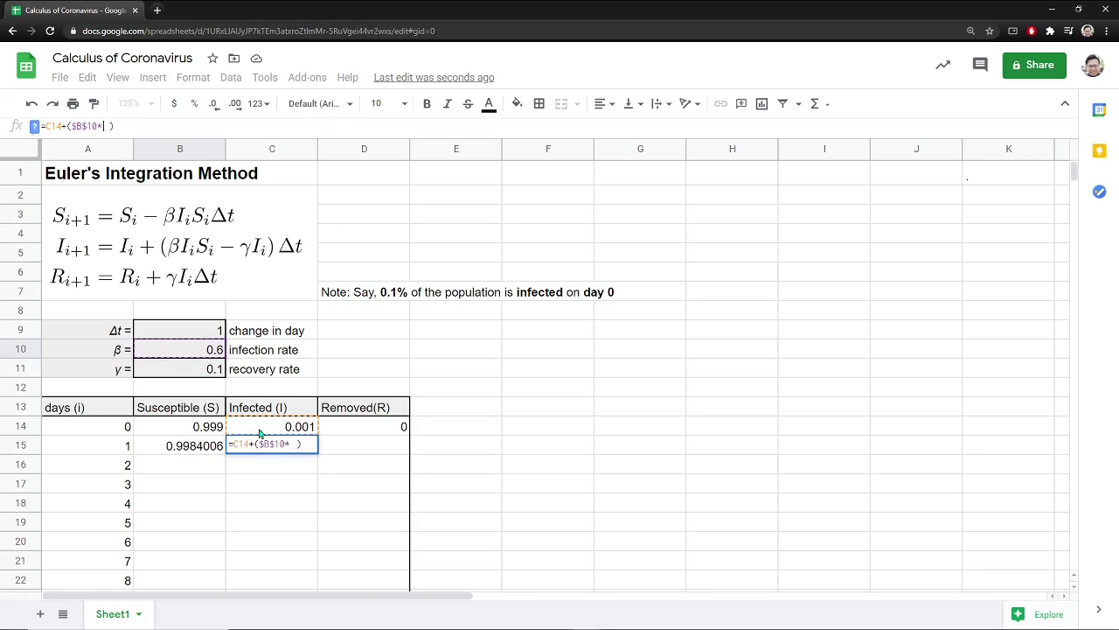
# Step: Add the C14*B14 term and subtract the anchored recovery rate $B$11
pyautogui.click(260, 433)
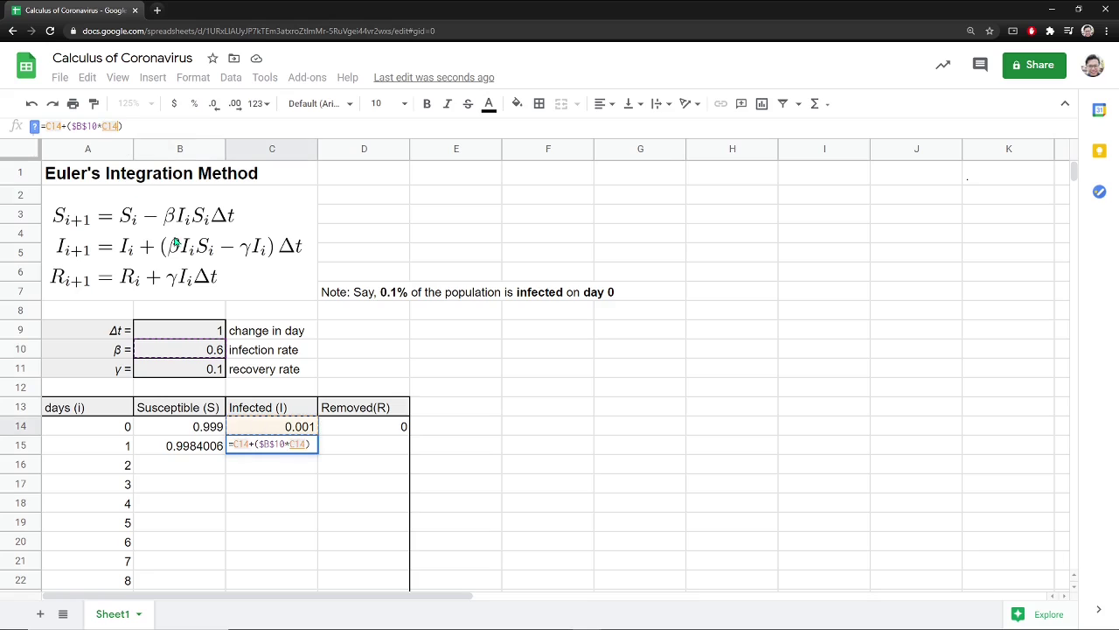
pyautogui.write('*')
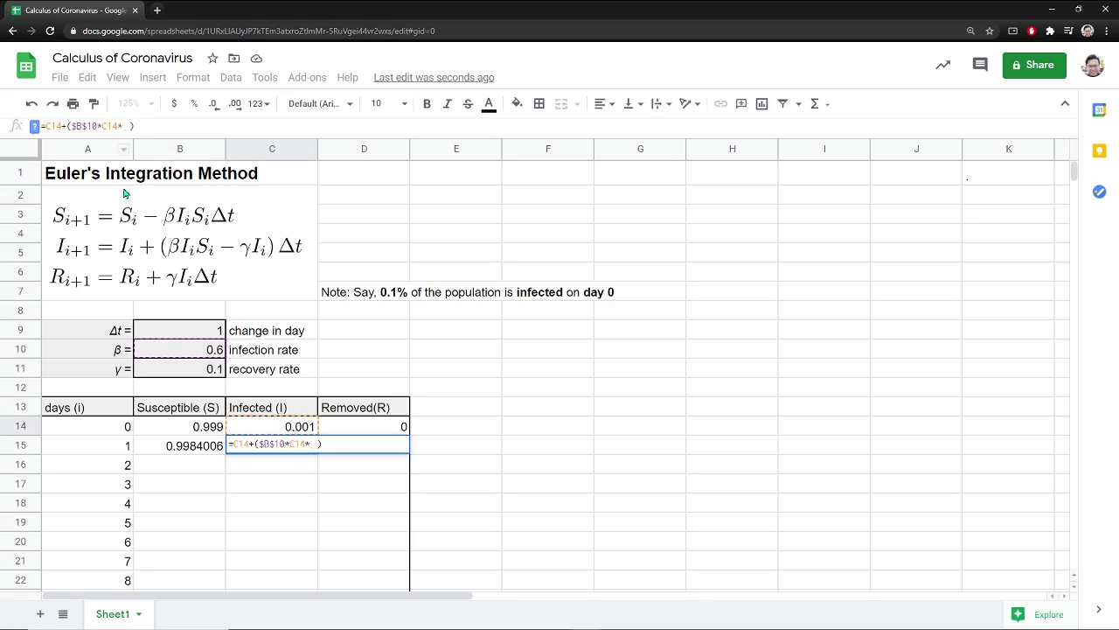
pyautogui.click(199, 427)
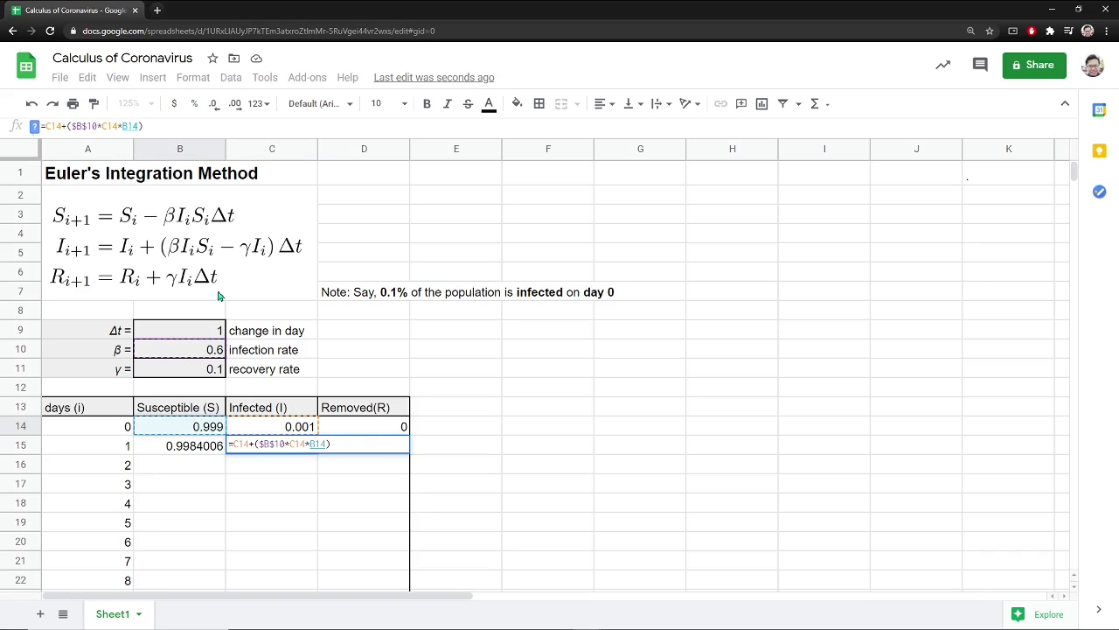
pyautogui.write('-')
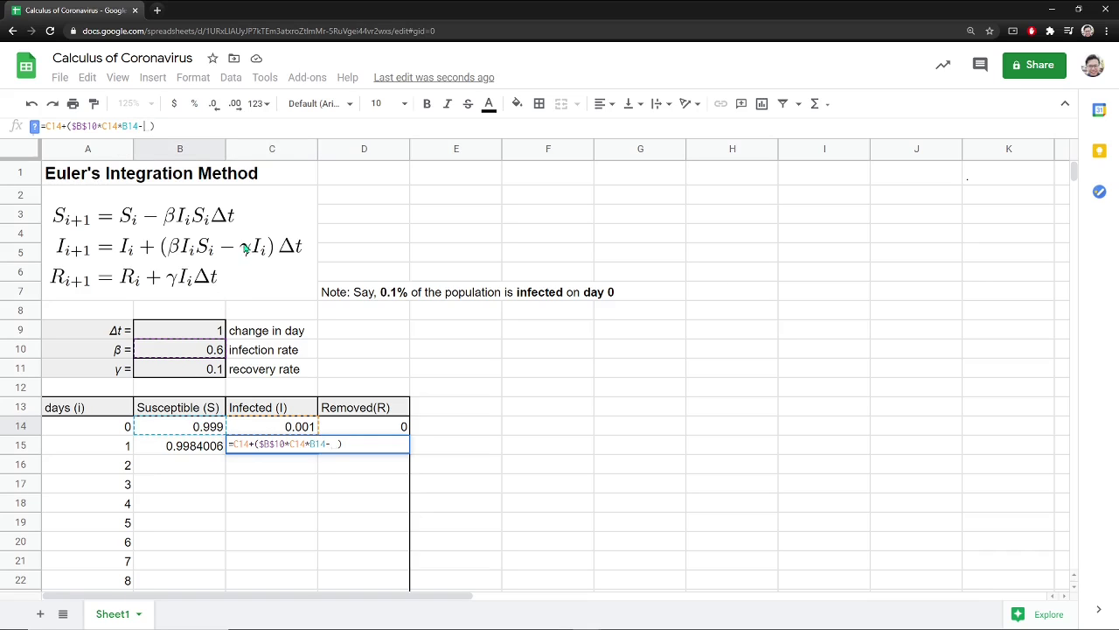
pyautogui.click(183, 375)
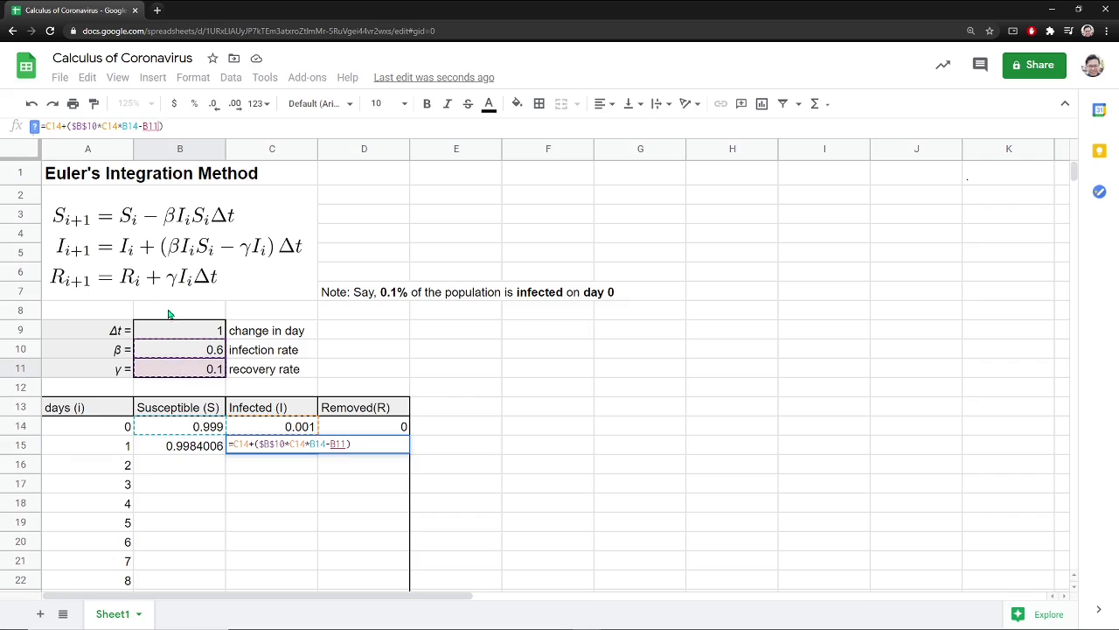
pyautogui.click(144, 126)
pyautogui.write('$')
pyautogui.click(152, 127)
pyautogui.write('$')
# Step: Complete with *C14)*$B$9 and commit, giving day 1 Infected 0.0014994
pyautogui.press('Right')
pyautogui.press('Right')
pyautogui.write('*')
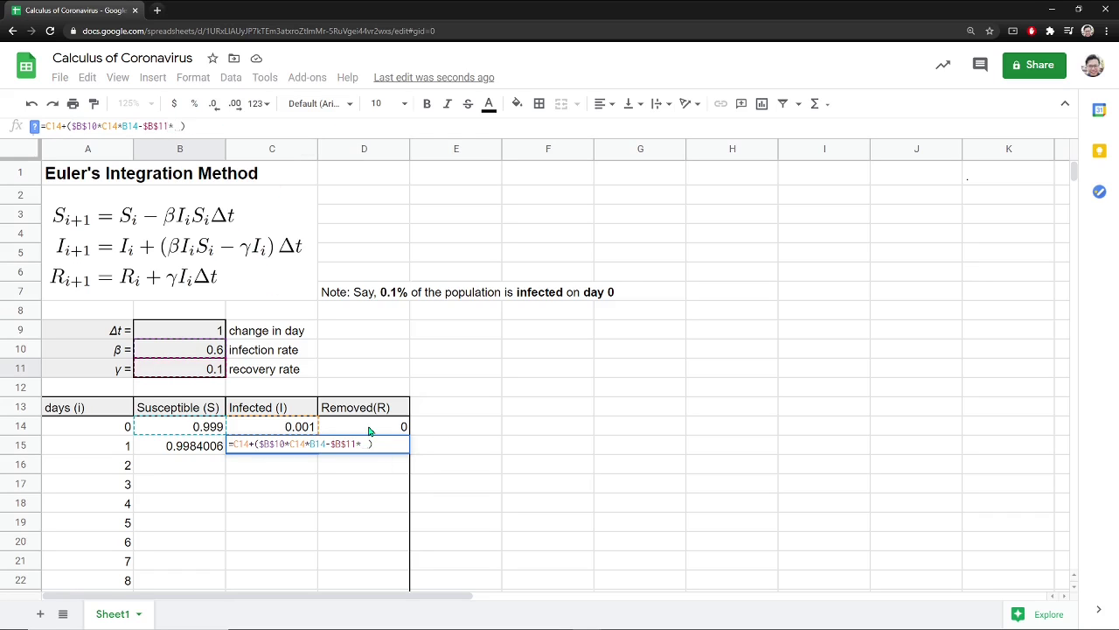
pyautogui.click(298, 426)
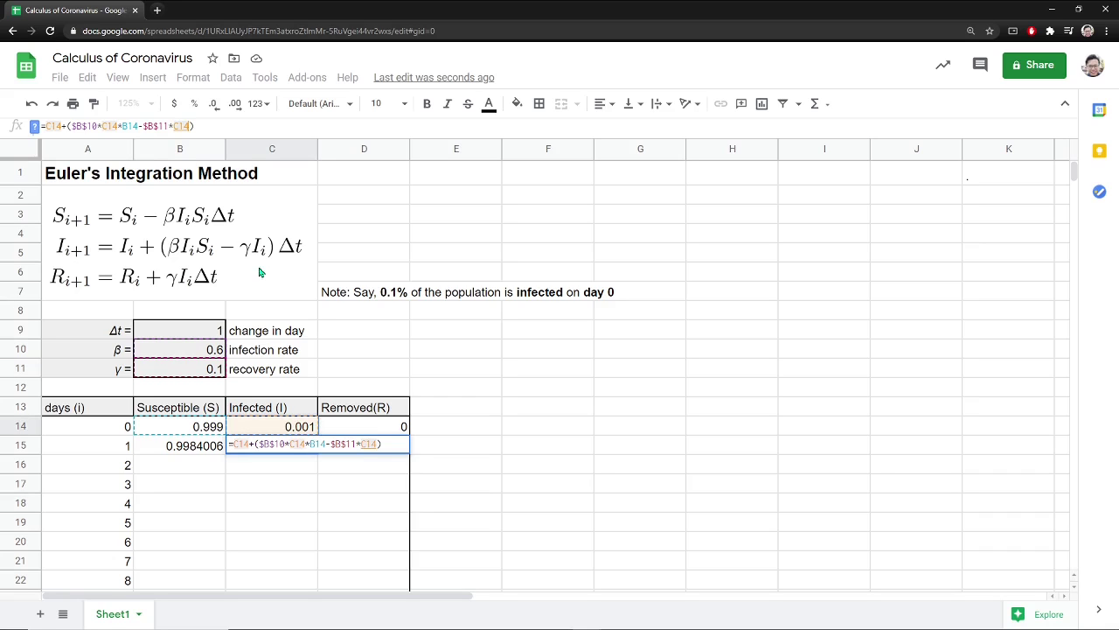
pyautogui.click(208, 125)
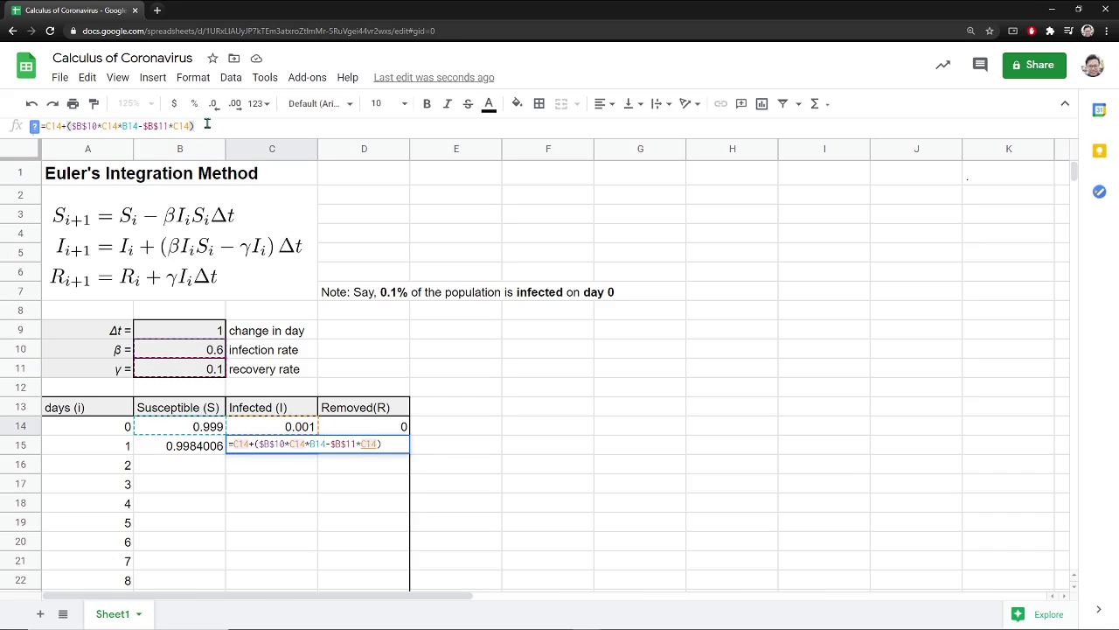
pyautogui.write('*')
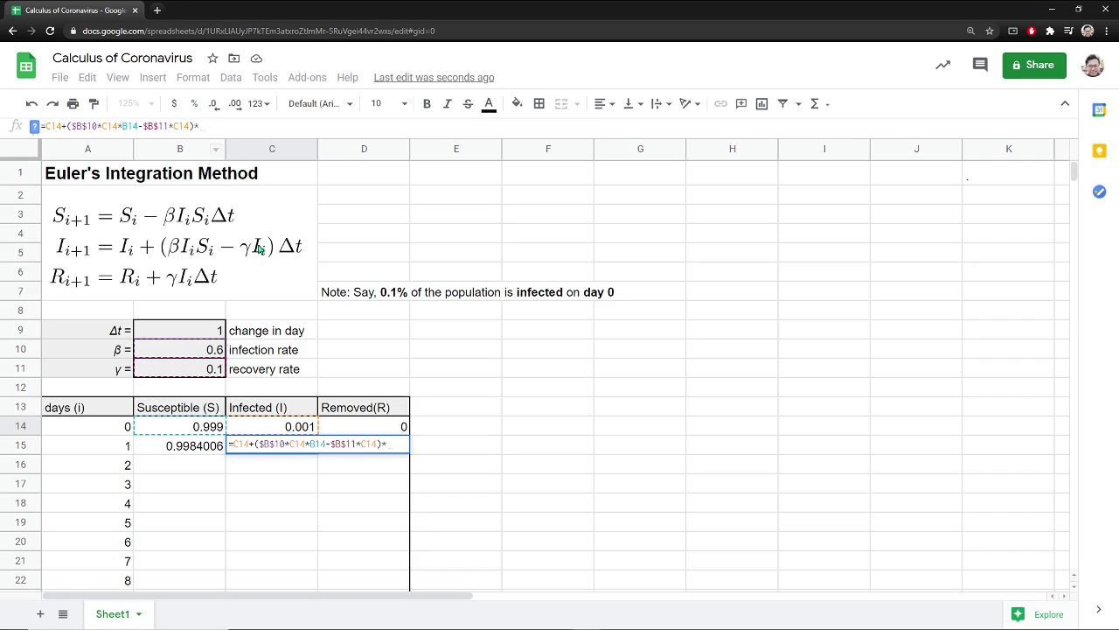
pyautogui.click(199, 329)
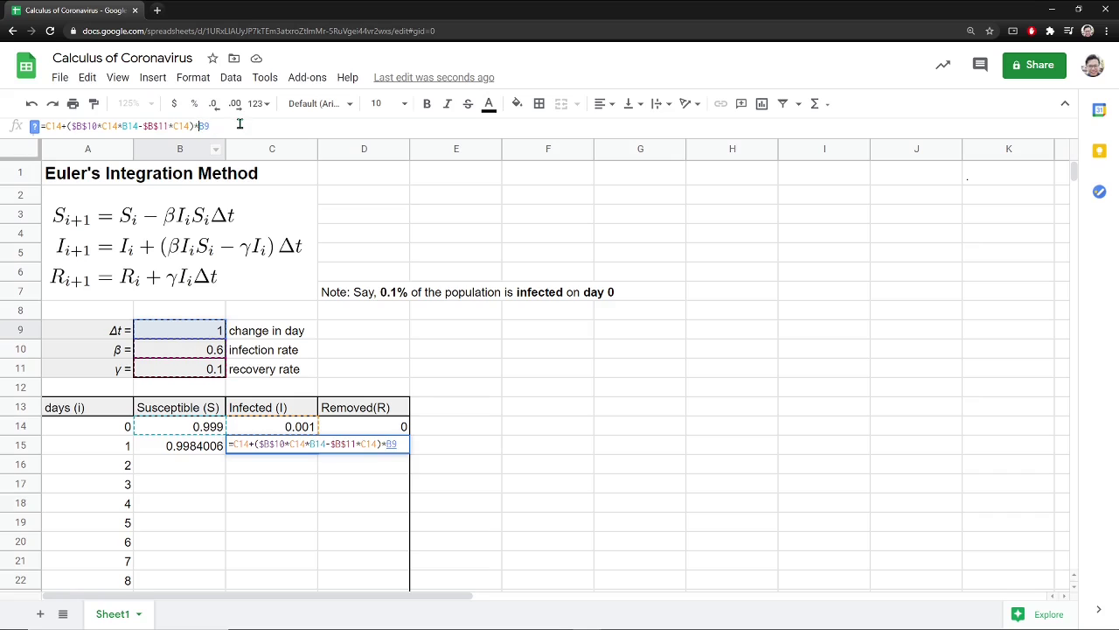
pyautogui.press('F4')
pyautogui.press('F4')
pyautogui.press('F4')
pyautogui.press('Return')
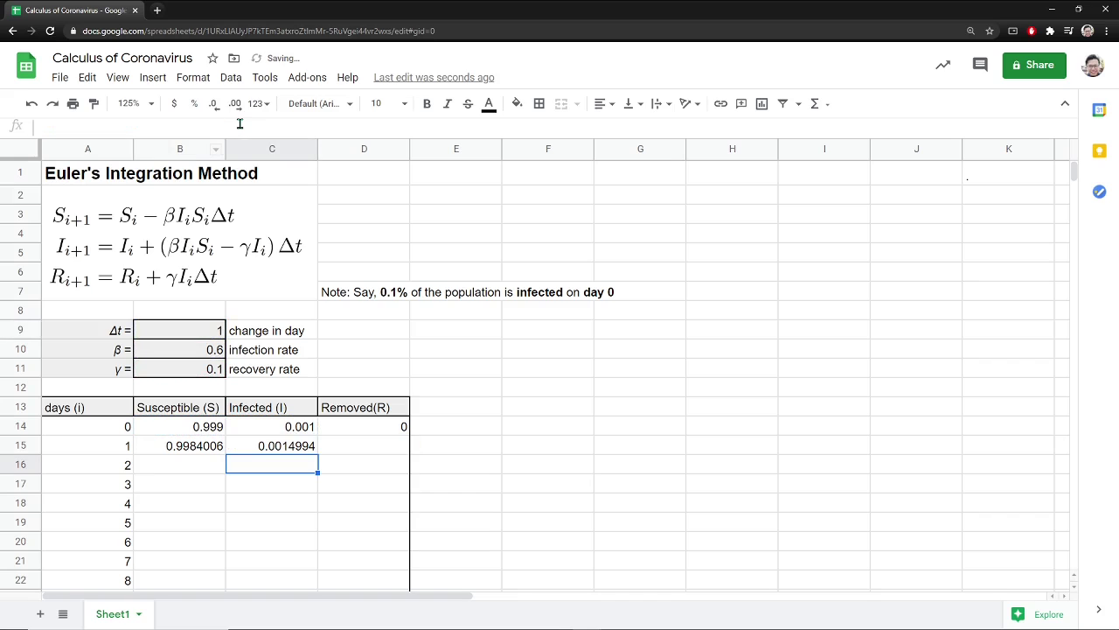
# Step: Enter =1-C15-B15 in D15 so day 1 Removed reads 0.0001
pyautogui.click(343, 448)
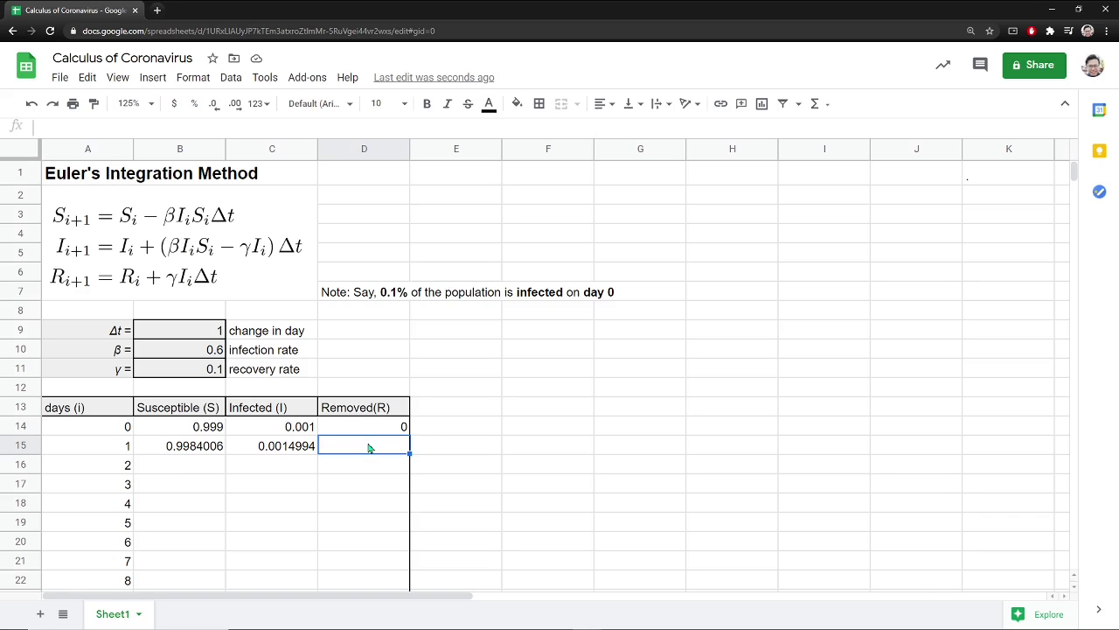
pyautogui.click(189, 129)
pyautogui.write('=')
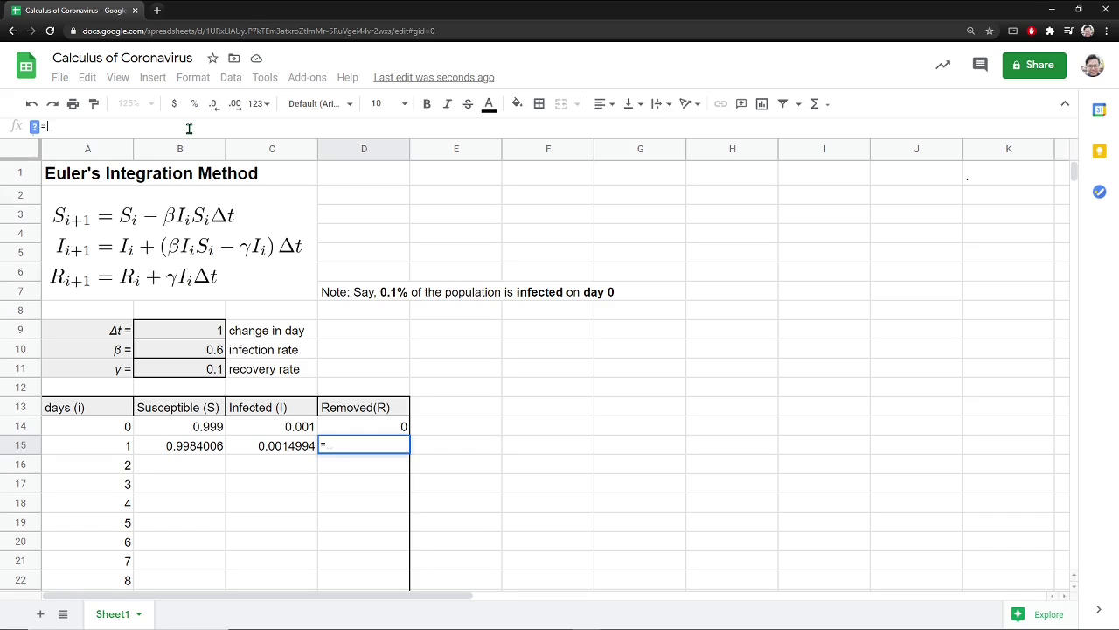
pyautogui.write('1')
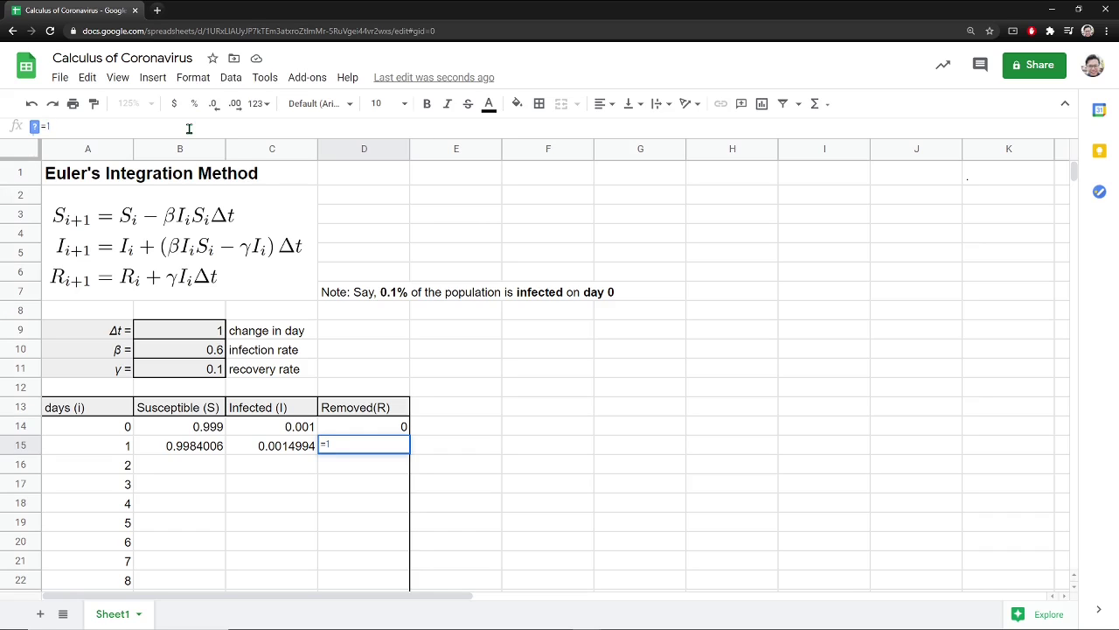
pyautogui.write('-')
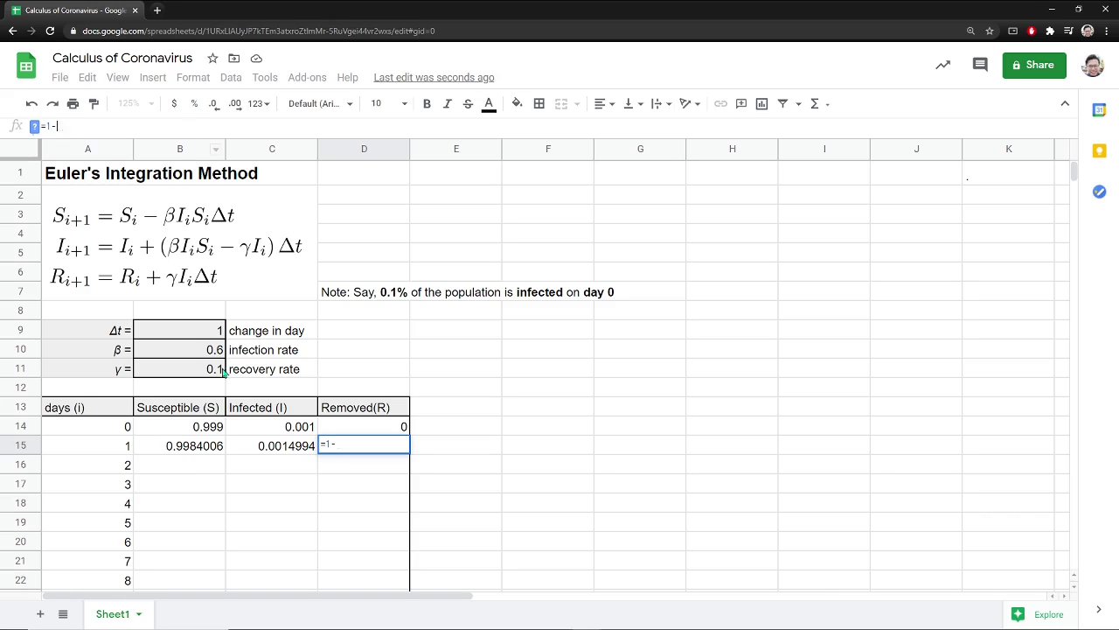
pyautogui.click(264, 448)
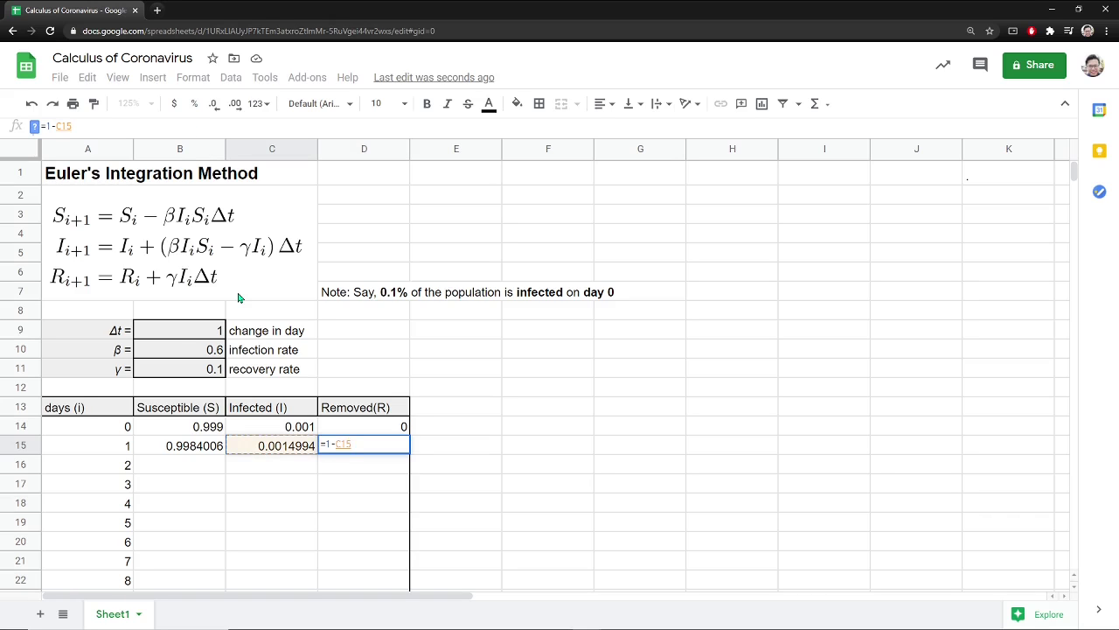
pyautogui.write('-')
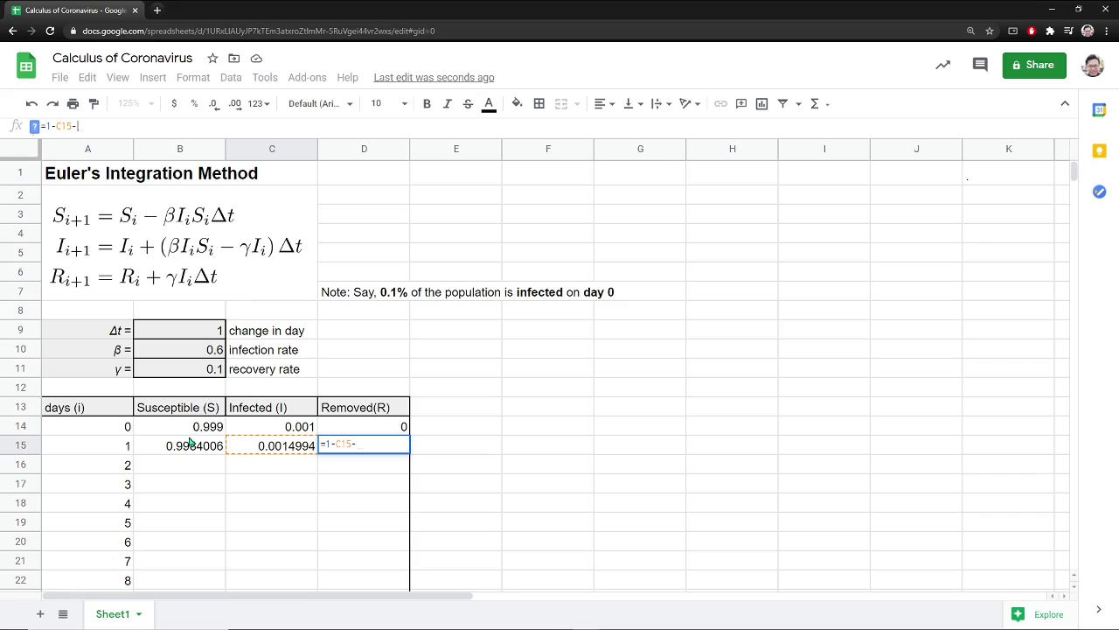
pyautogui.click(190, 447)
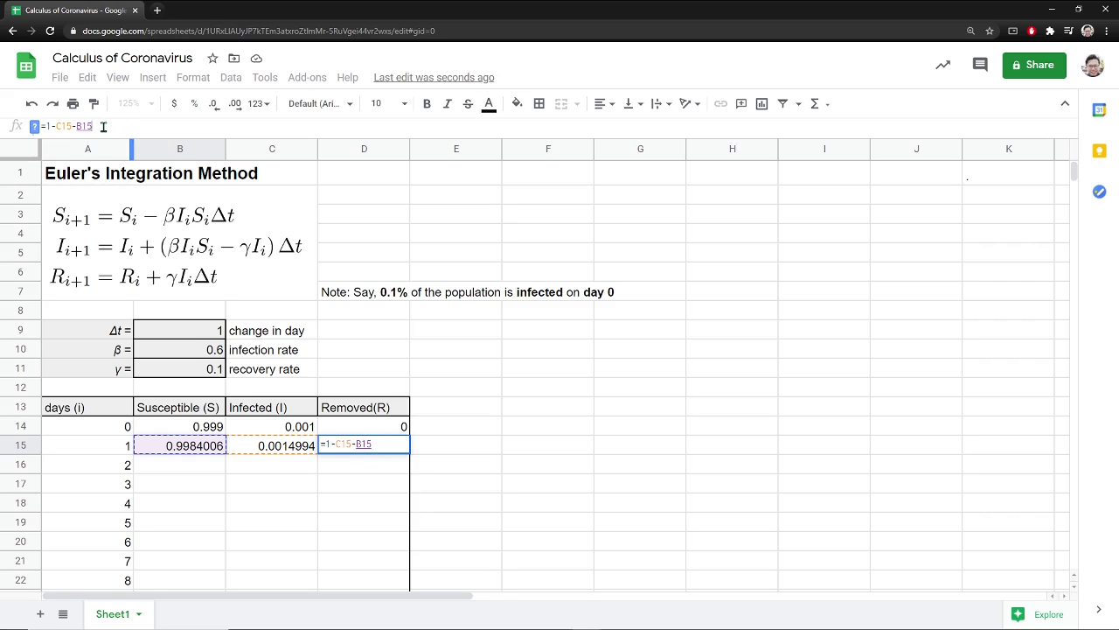
pyautogui.press('Return')
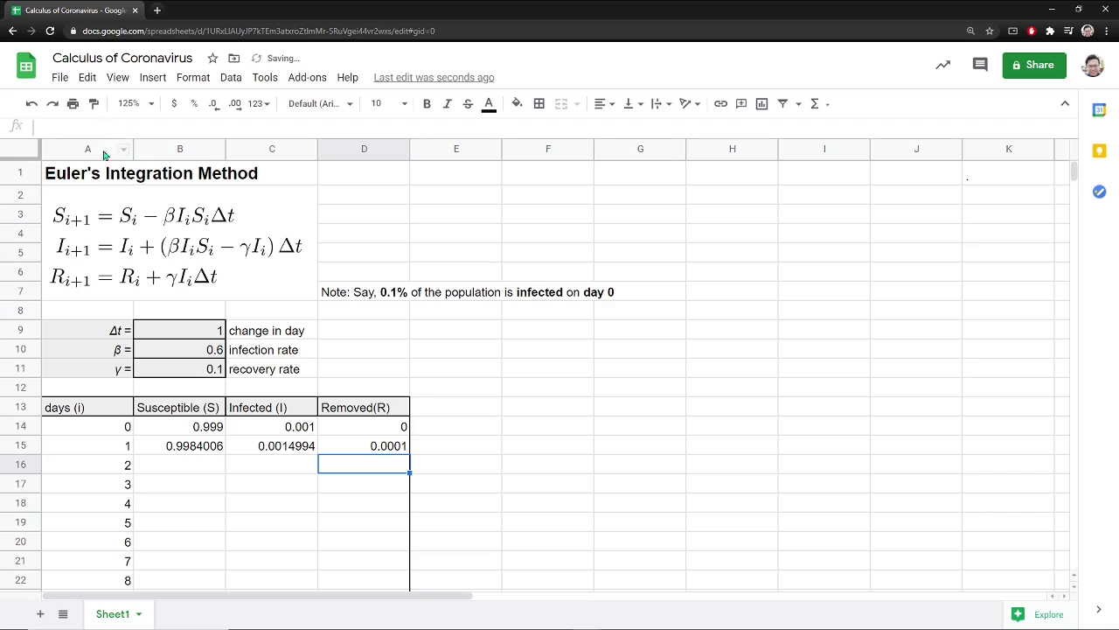
# Step: Fill the day 1 S, I and R formulas down the following rows
pyautogui.scroll(-1, 180, 282)
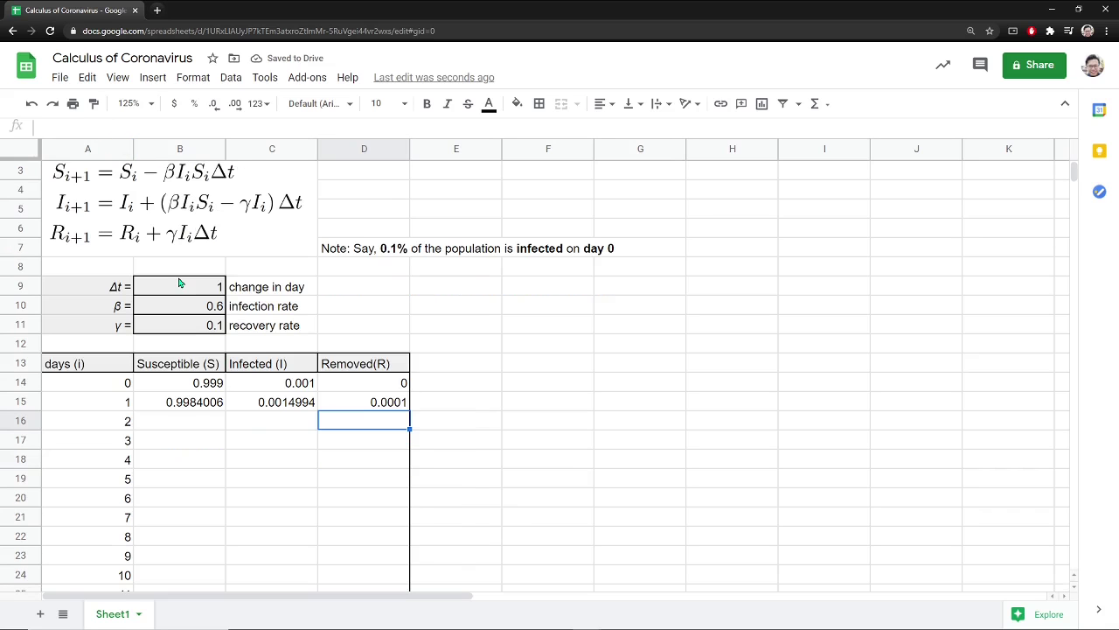
pyautogui.scroll(-1, 180, 281)
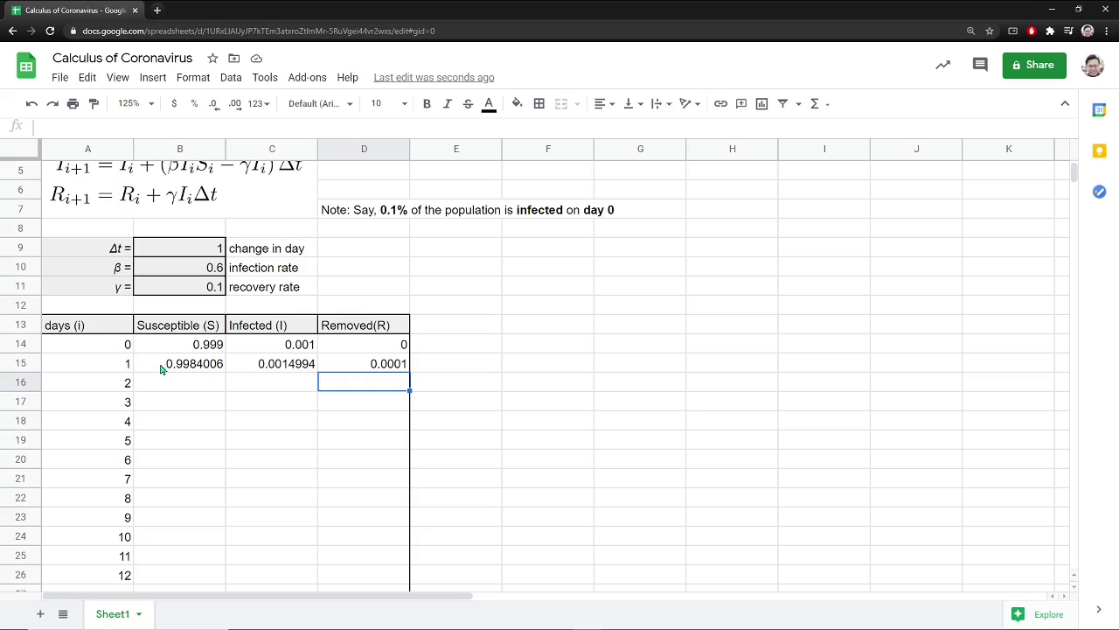
pyautogui.moveTo(153, 365); pyautogui.dragTo(380, 495)
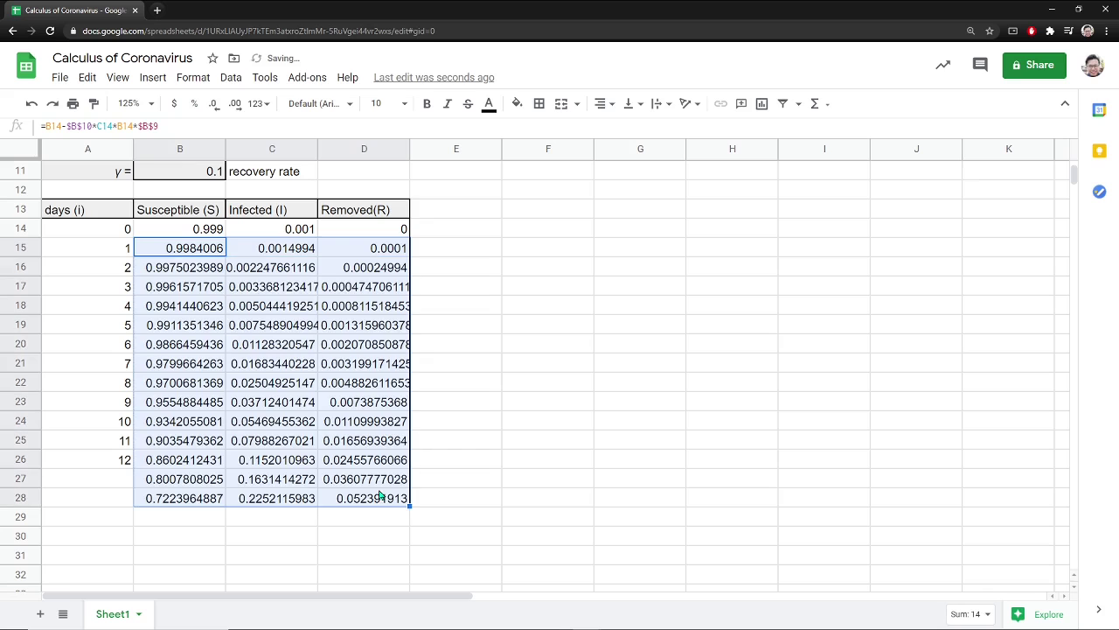
# Step: Extend the day numbers in column A down to 28
pyautogui.click(124, 232)
pyautogui.keyDown('shift'); pyautogui.click(109, 454); pyautogui.keyUp('shift')
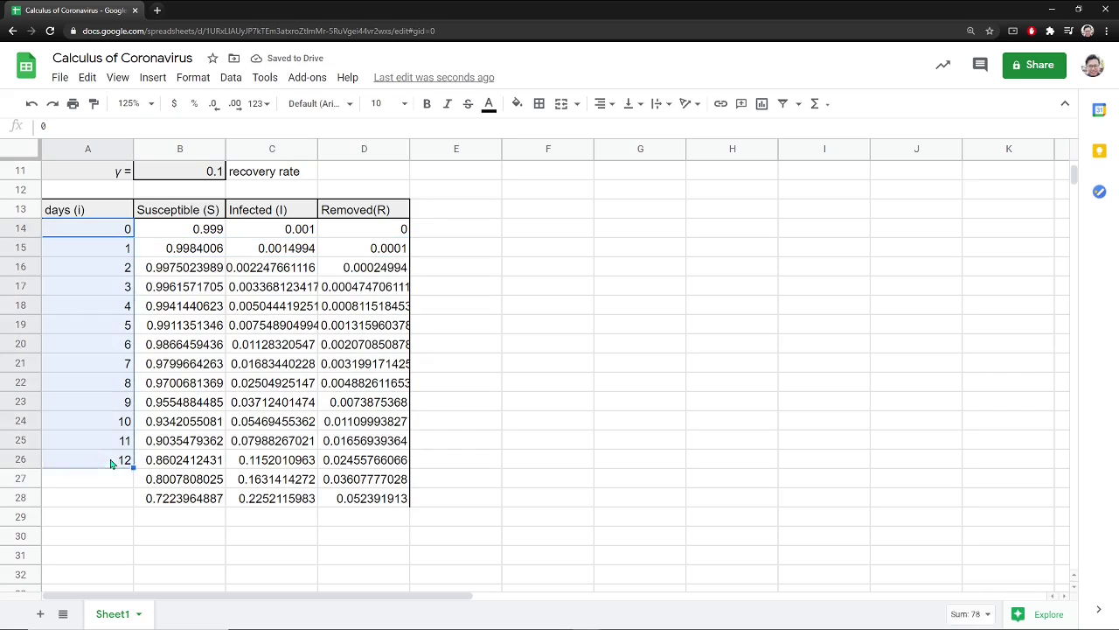
pyautogui.moveTo(133, 469); pyautogui.dragTo(124, 577)
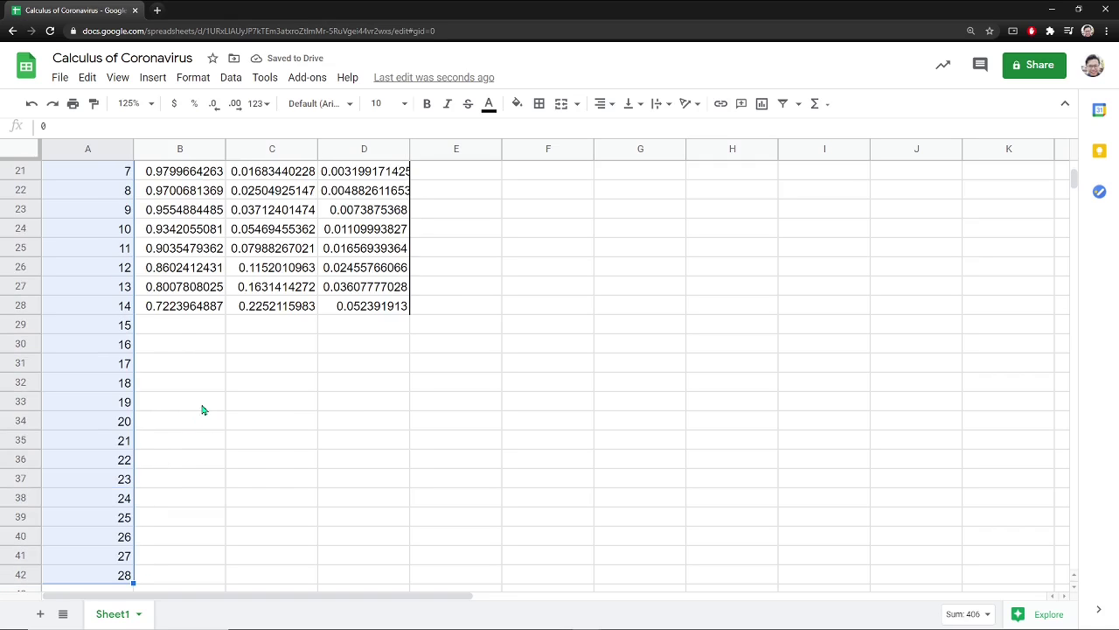
# Step: Fill the S, I, R formulas from row 28 down to row 42
pyautogui.scroll(3, 202, 407)
pyautogui.scroll(-1, 202, 408)
pyautogui.moveTo(179, 459); pyautogui.dragTo(397, 468)
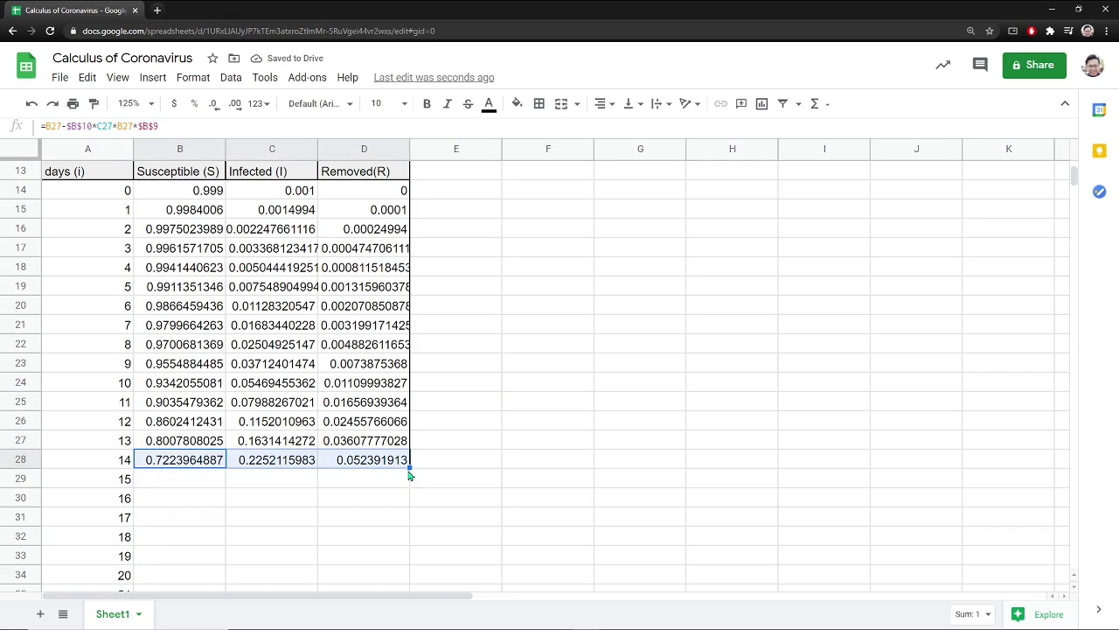
pyautogui.moveTo(408, 468); pyautogui.dragTo(391, 558)
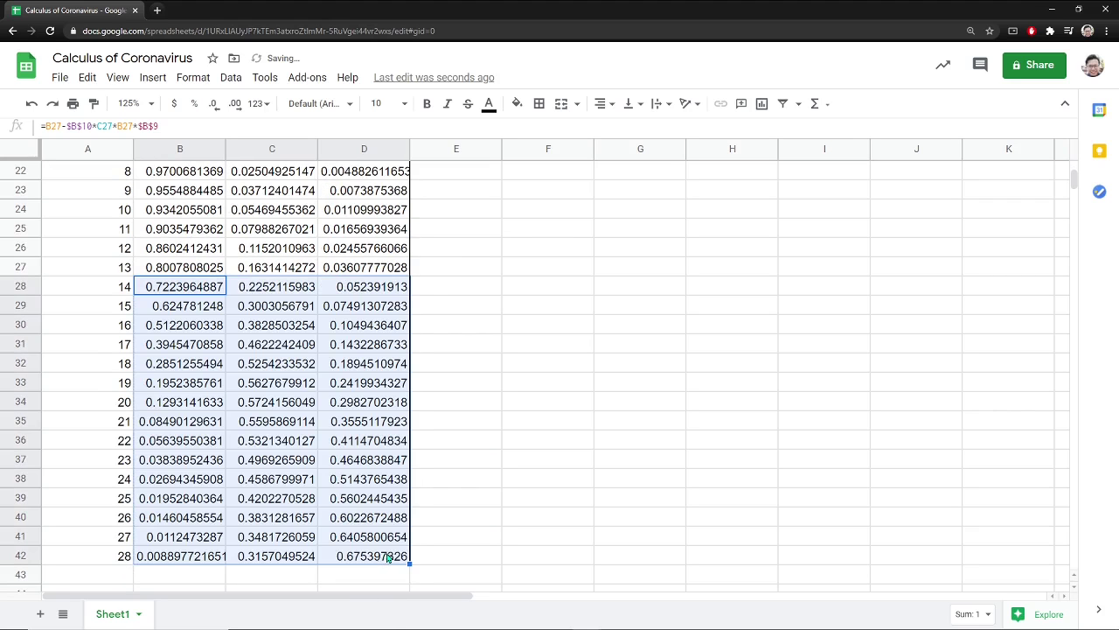
pyautogui.click(425, 490)
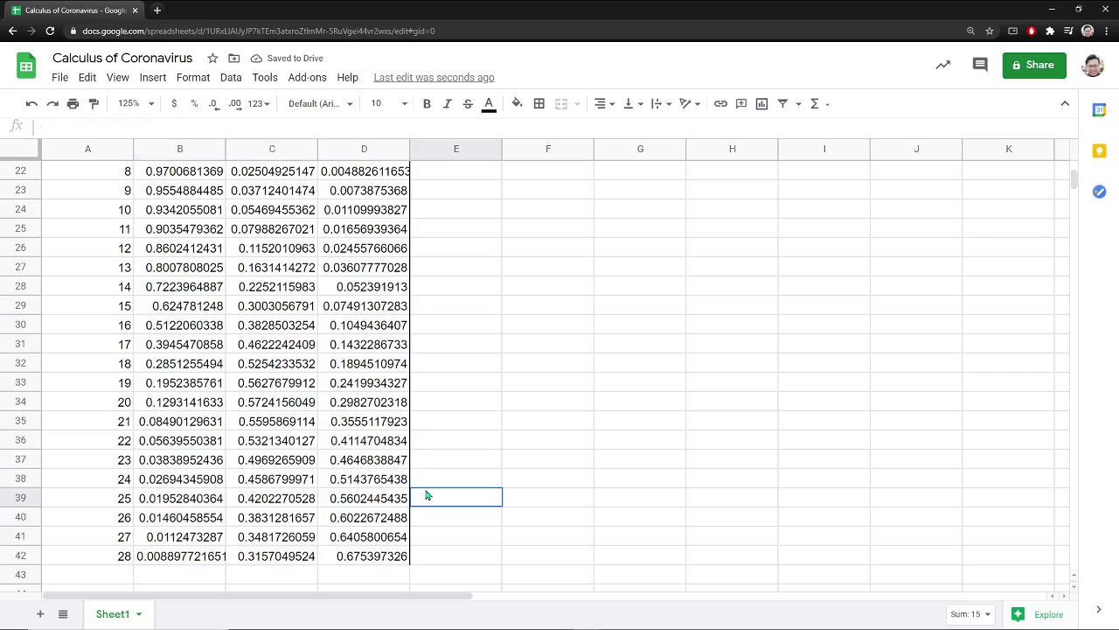
pyautogui.scroll(3, 428, 497)
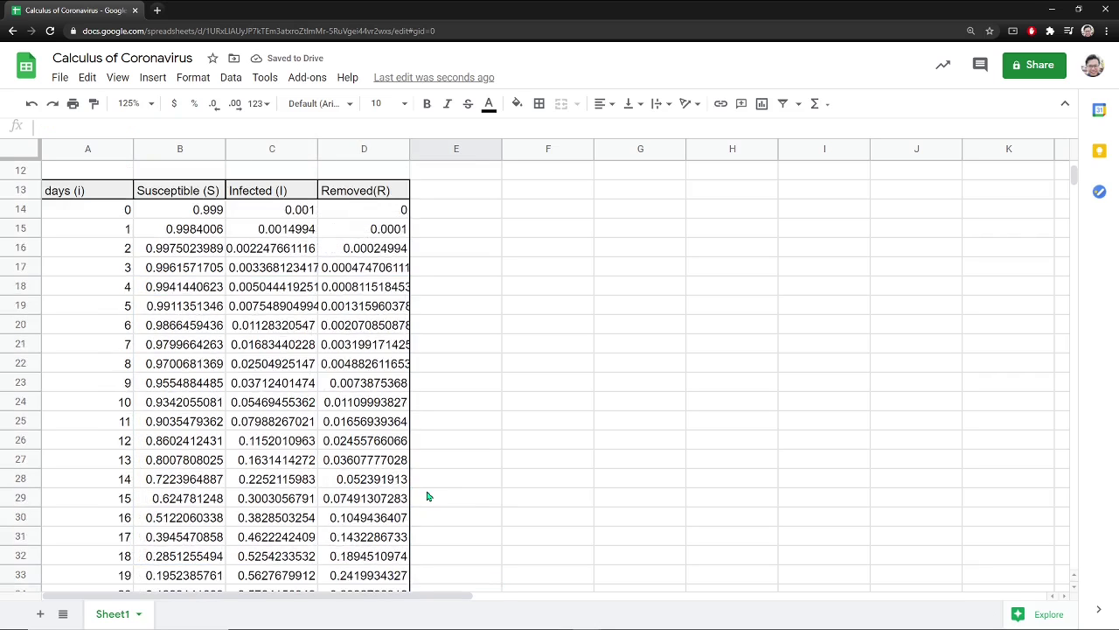
pyautogui.scroll(-4, 428, 496)
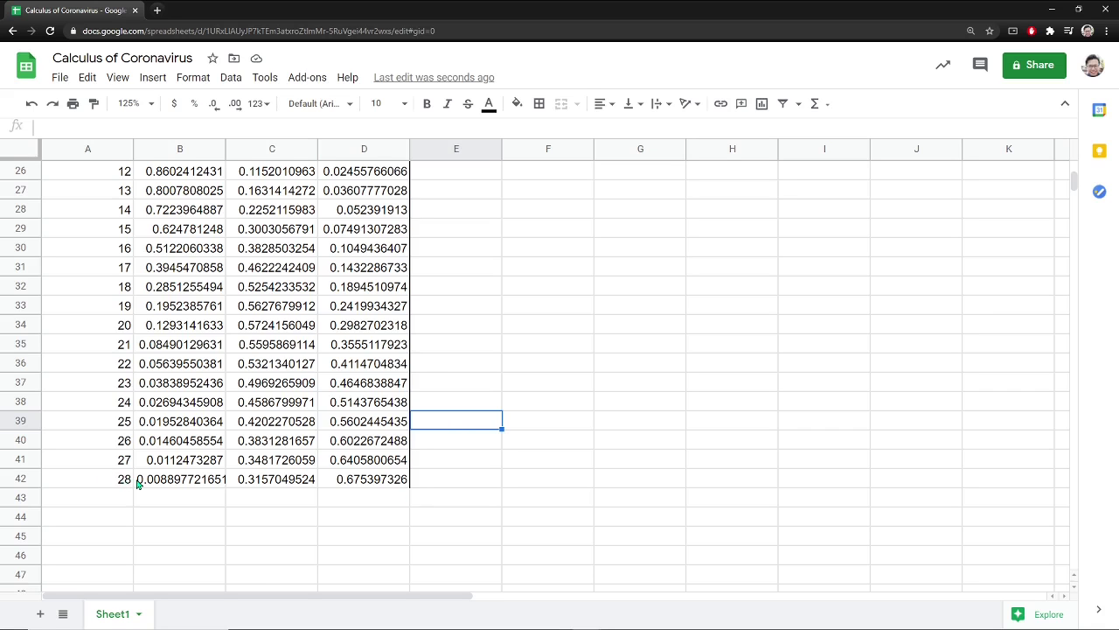
pyautogui.scroll(6, 137, 483)
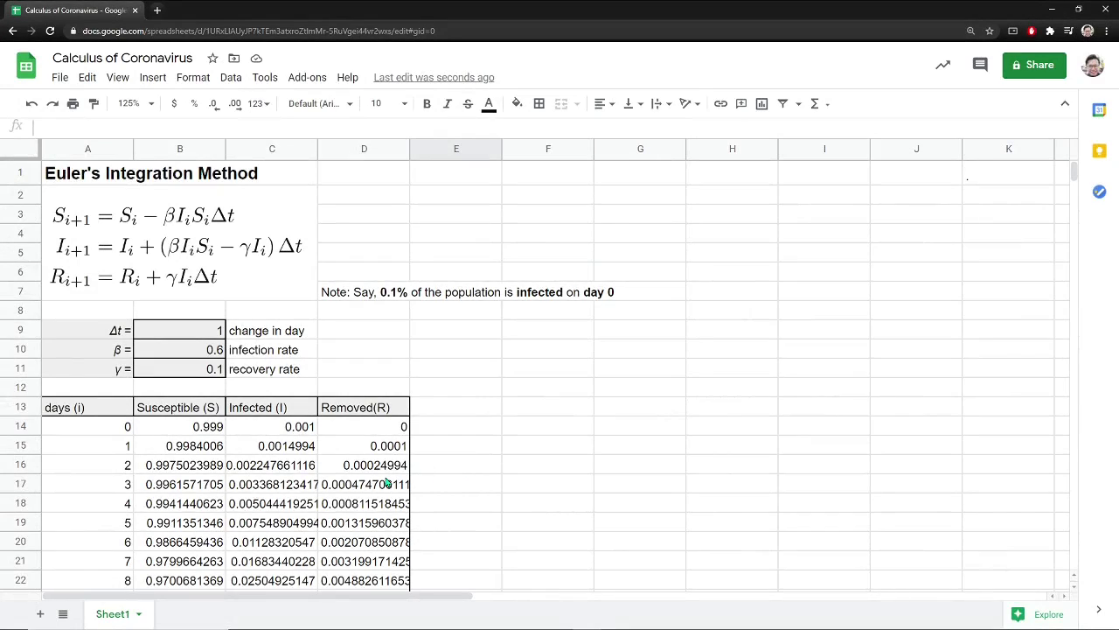
# Step: Insert a line chart of the table range A13:D42 plotting S, I and R against days
pyautogui.moveTo(70, 409); pyautogui.dragTo(366, 561)
pyautogui.scroll(2, 361, 543)
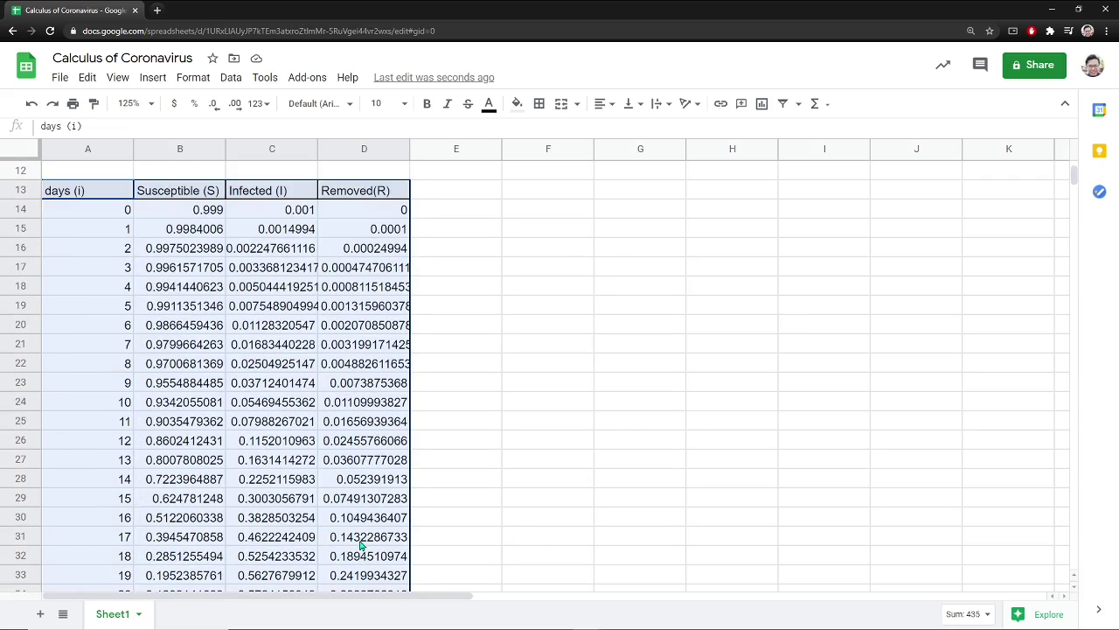
pyautogui.click(143, 81)
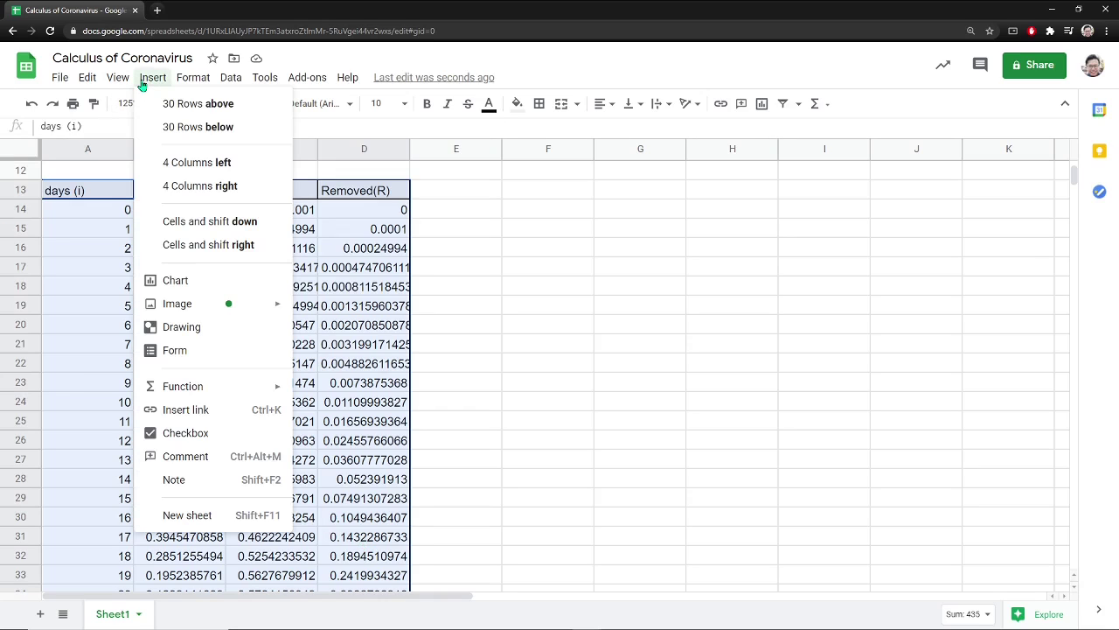
pyautogui.click(198, 290)
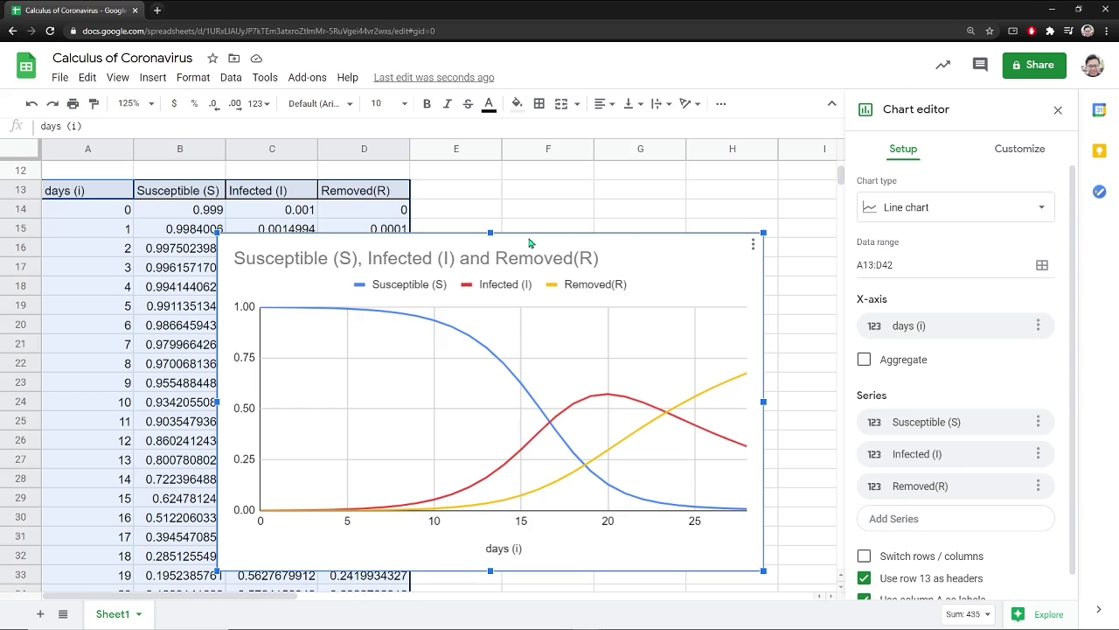
# Step: Move the chart beside the table and inspect the Infected and Removed(R) curves
pyautogui.moveTo(509, 241); pyautogui.dragTo(515, 187)
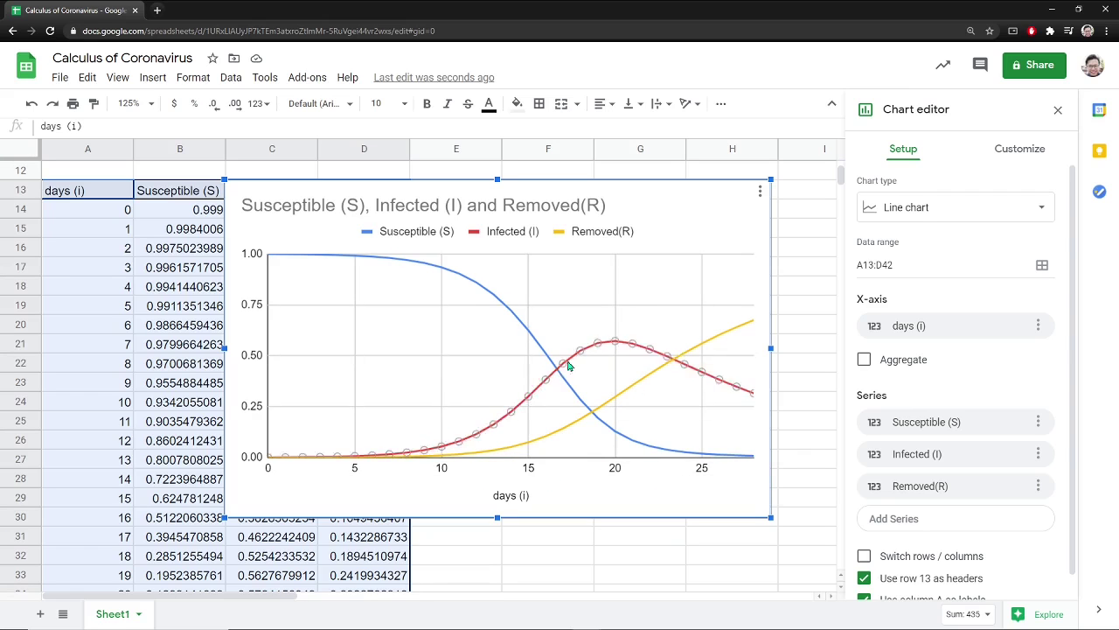
pyautogui.click(518, 411)
pyautogui.click(553, 380)
pyautogui.click(633, 391)
pyautogui.click(644, 382)
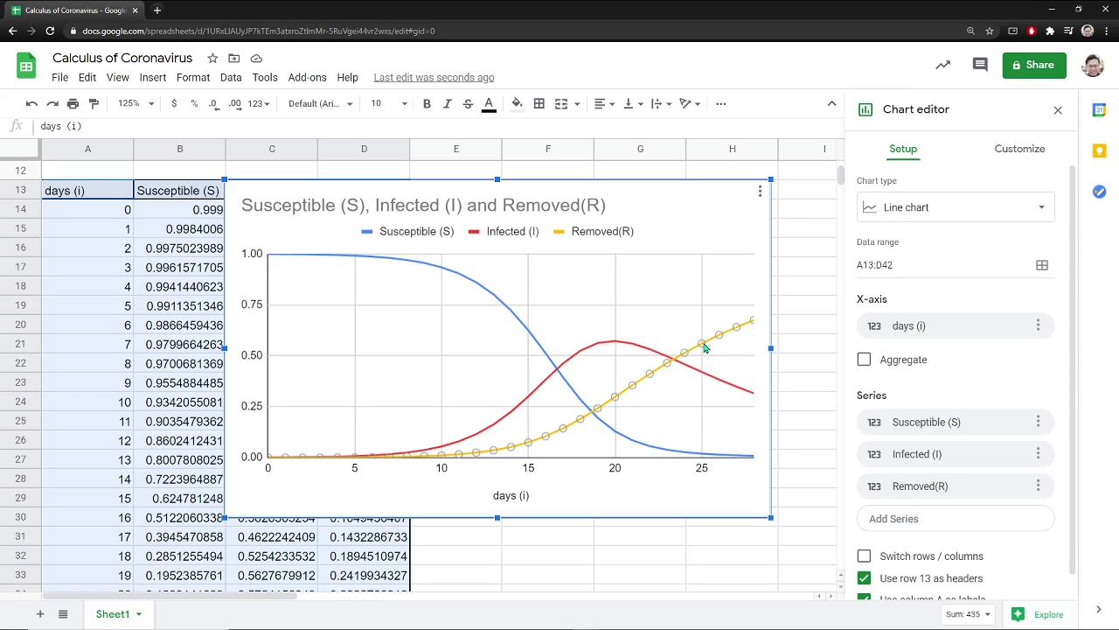
pyautogui.click(662, 382)
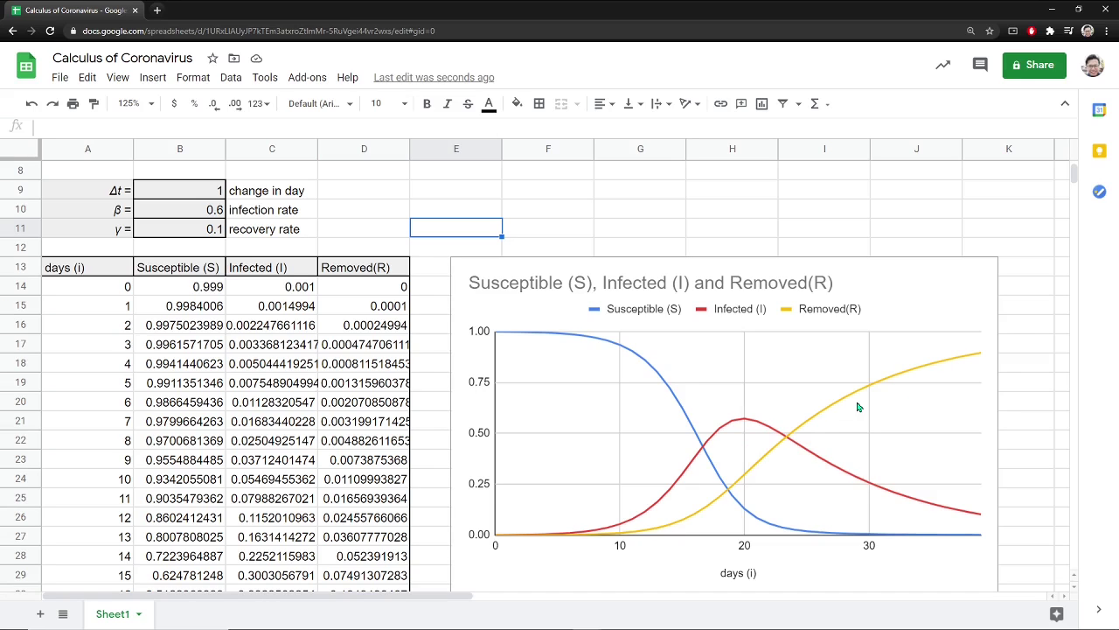
# Step: Set the infection rate β in B10 to 0.3
pyautogui.click(214, 216)
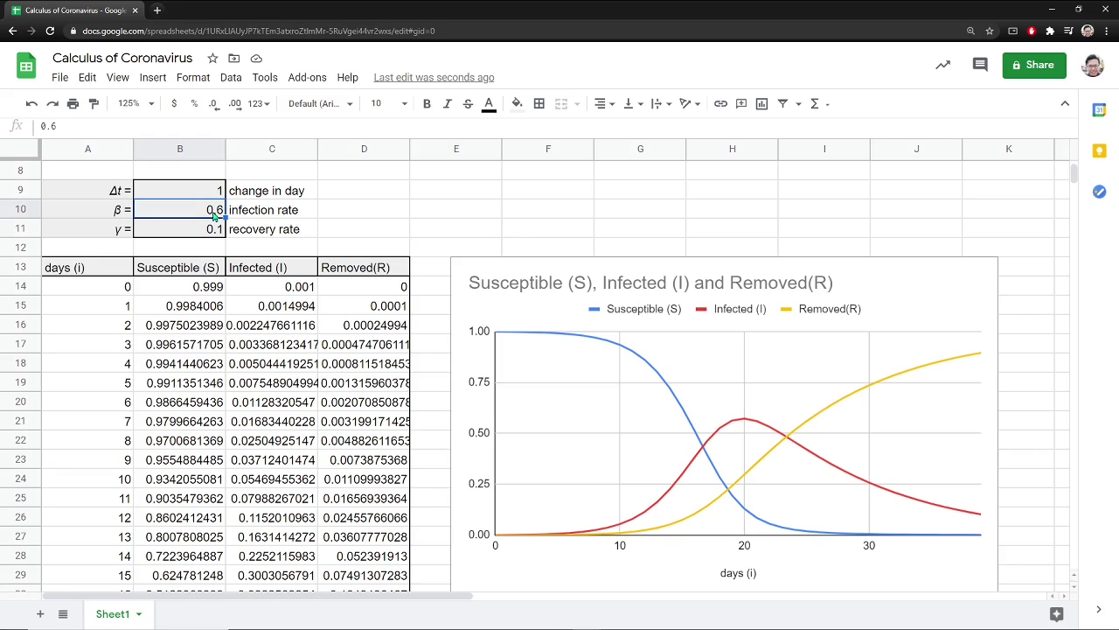
pyautogui.write('0.3')
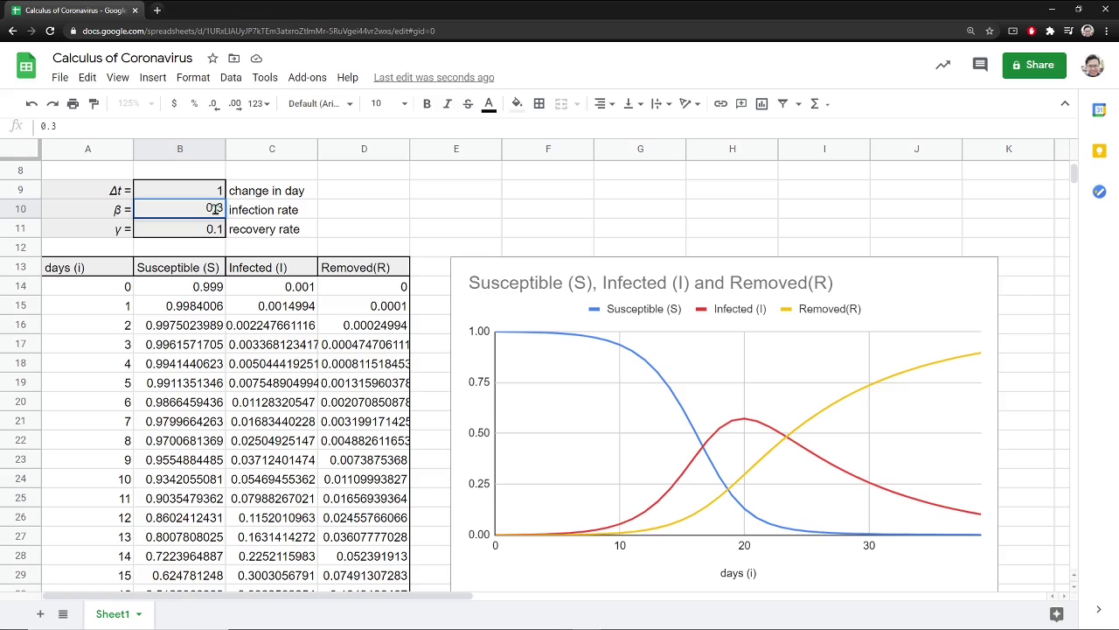
pyautogui.press('Return')
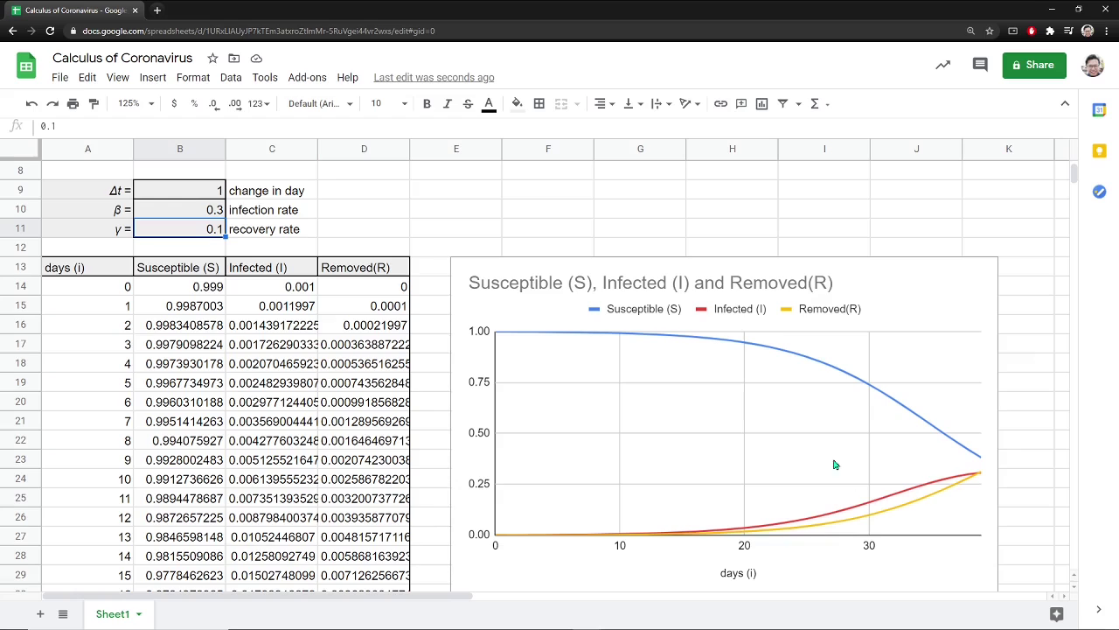
# Step: Change β to 0.8, raising the Infected peak to about 0.67 near day 15
pyautogui.click(198, 215)
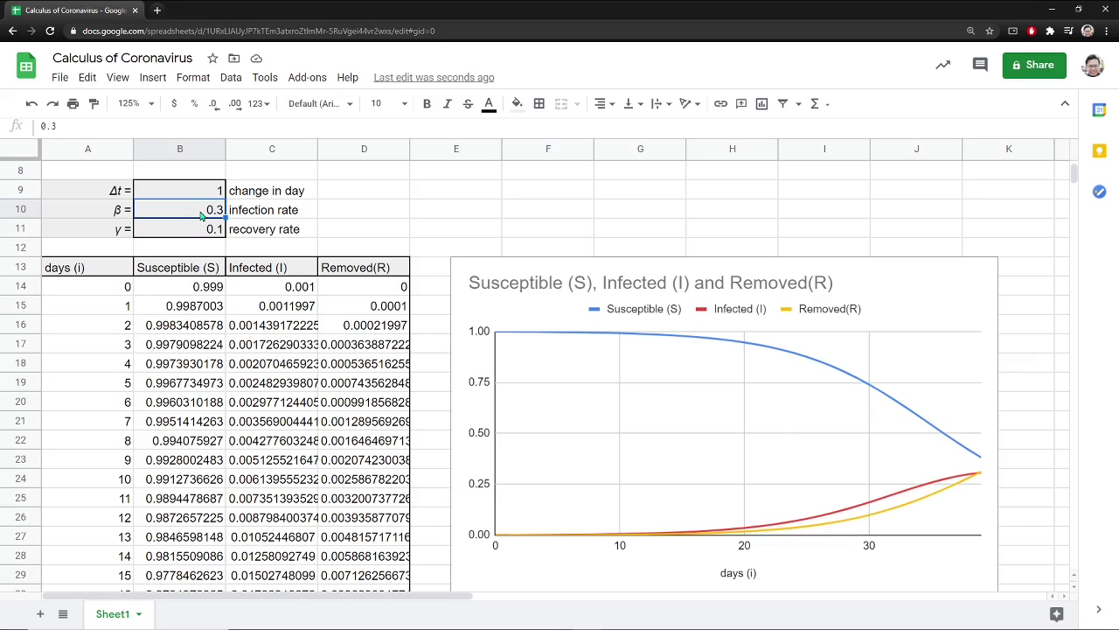
pyautogui.write('0')
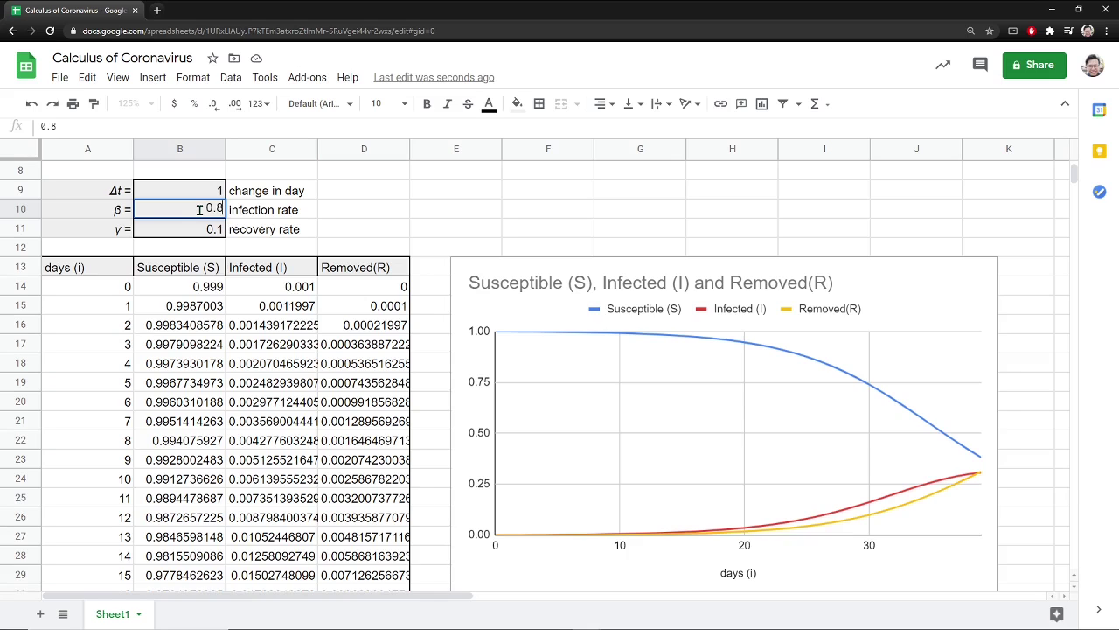
pyautogui.click(200, 235)
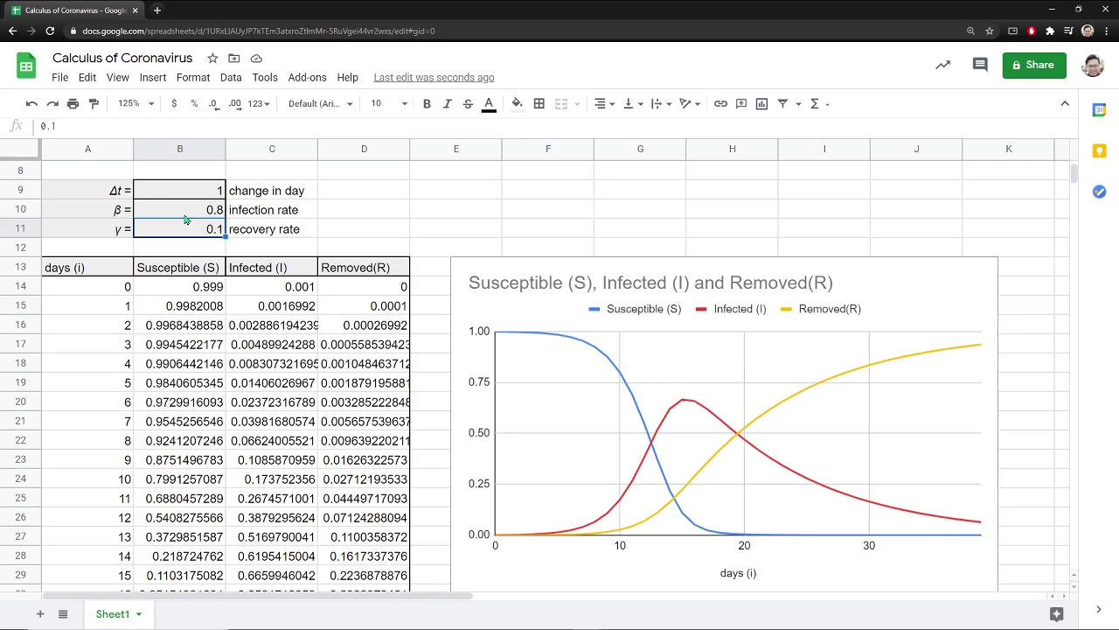
# Step: Try a recovery rate of 0.3 in B11, then set infection rate B10 and recovery rate B11 both to 0.4
pyautogui.write('0.3')
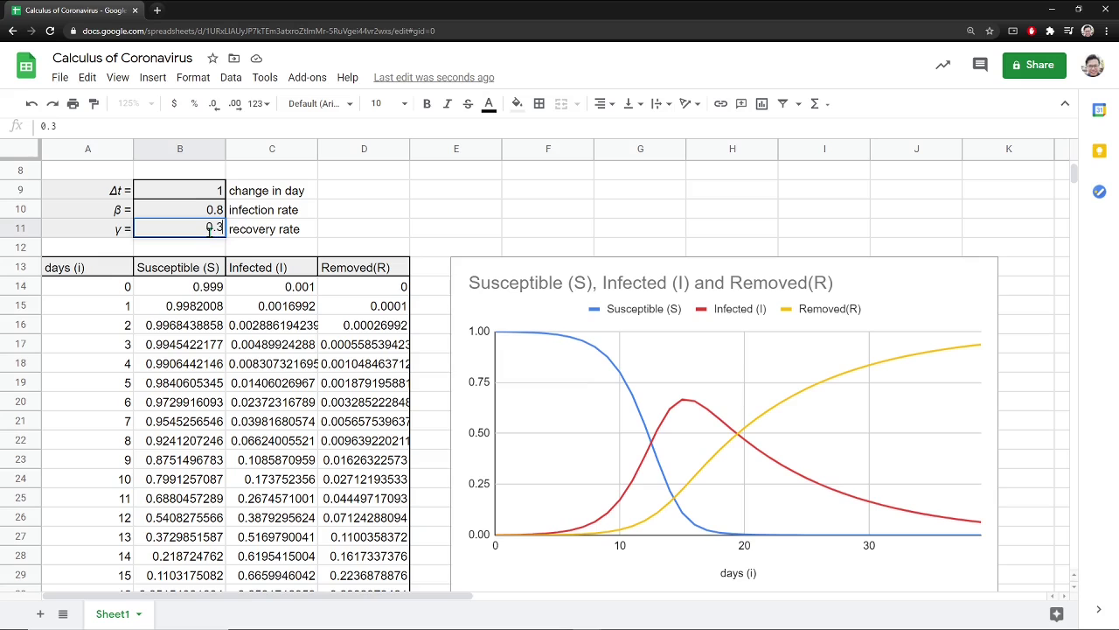
pyautogui.press('Return')
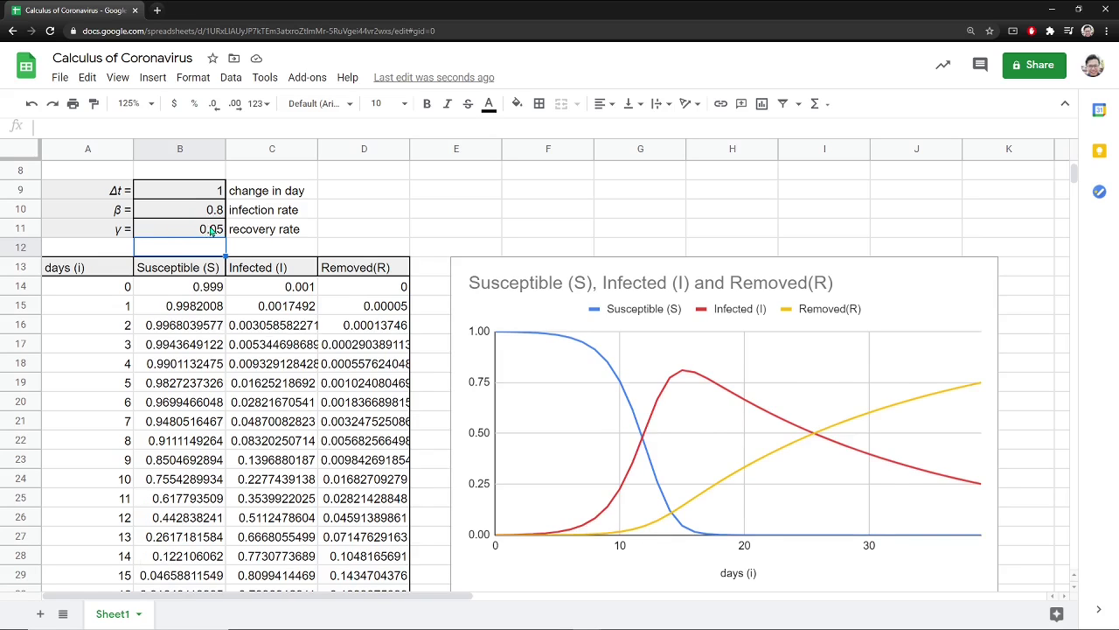
pyautogui.click(213, 213)
pyautogui.write('0.4')
pyautogui.press('Return')
pyautogui.write('0.4')
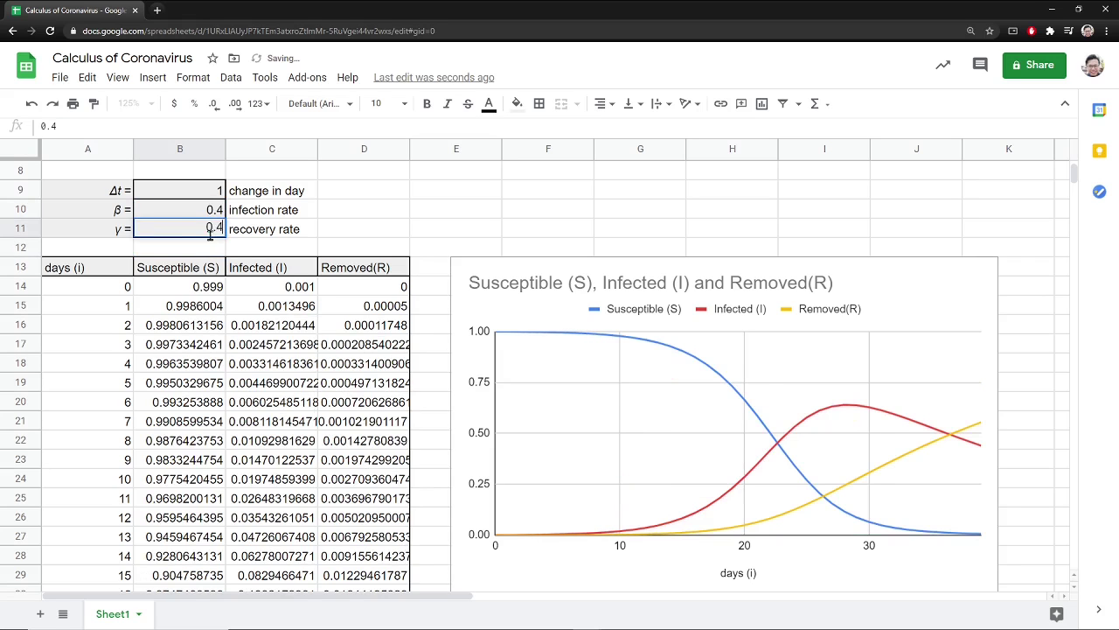
pyautogui.press('Return')
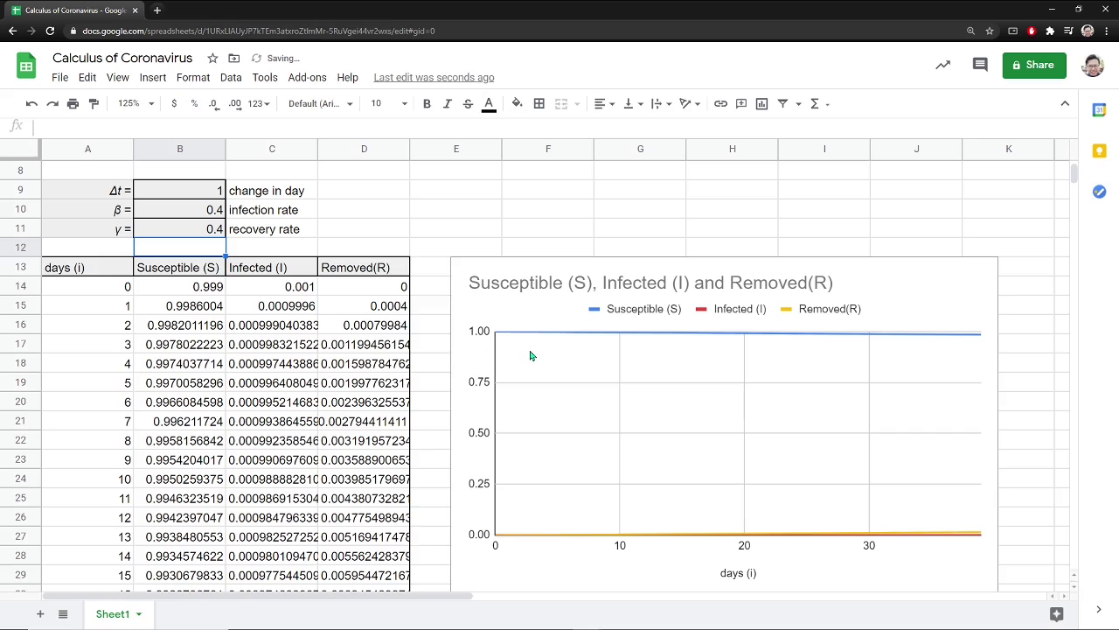